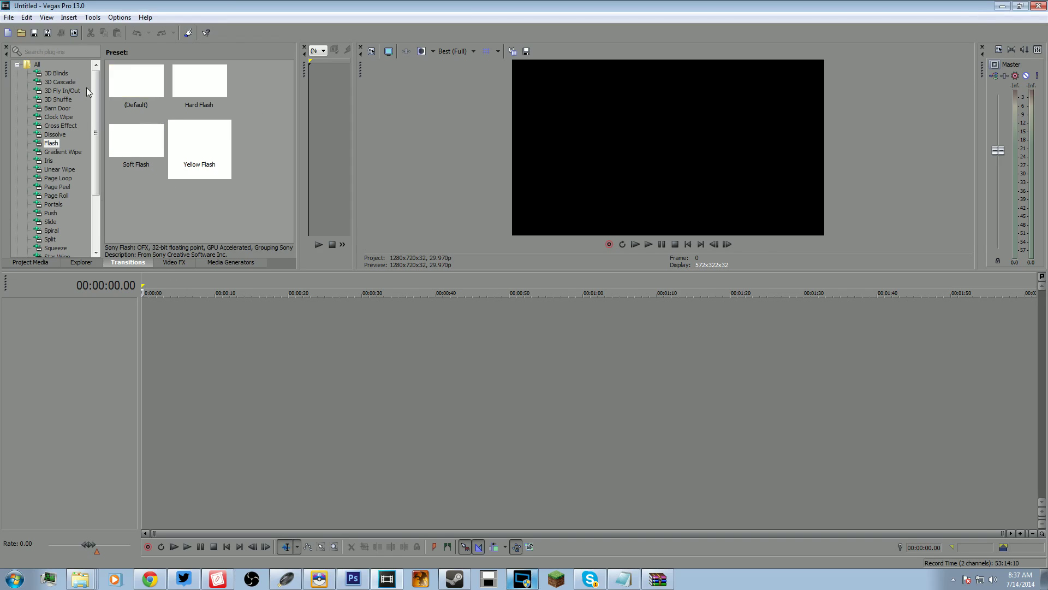
Move the playback position to 00:00:47.07 and start a media import.
left_click(9, 16)
left_click(488, 409)
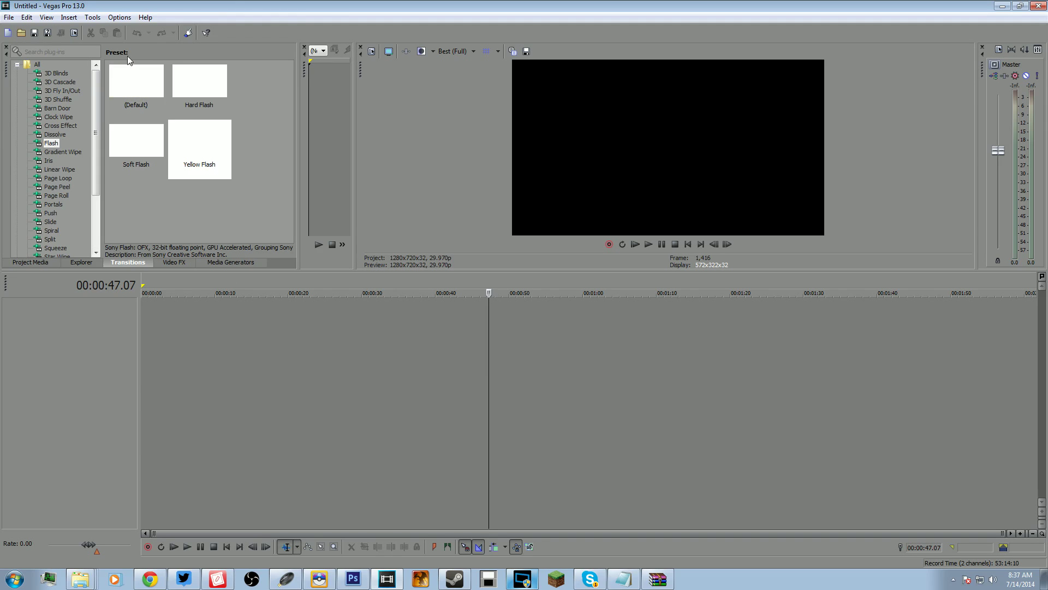
left_click(7, 18)
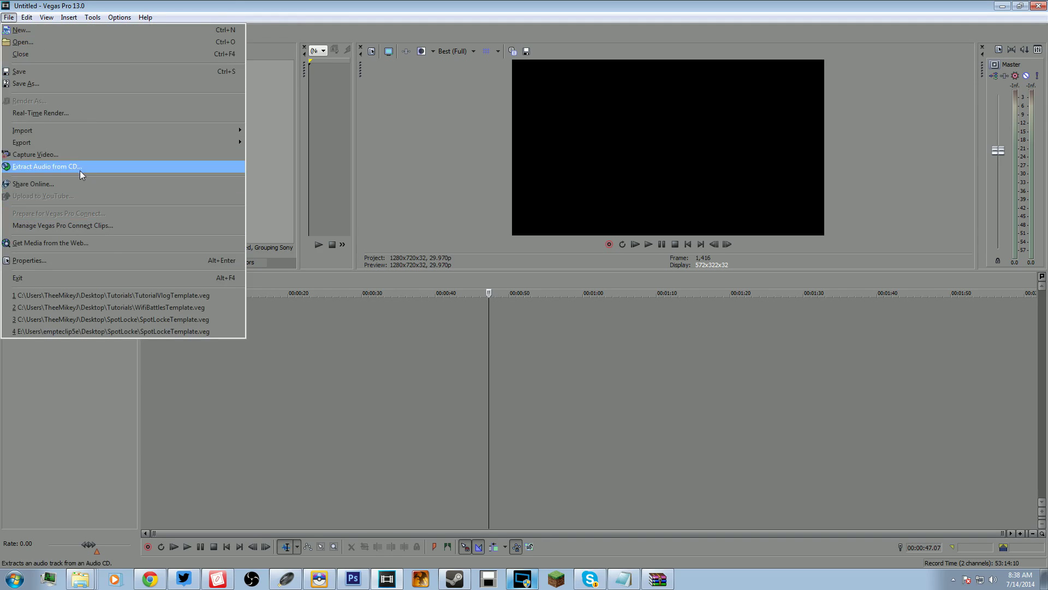
mouse_move(82, 135)
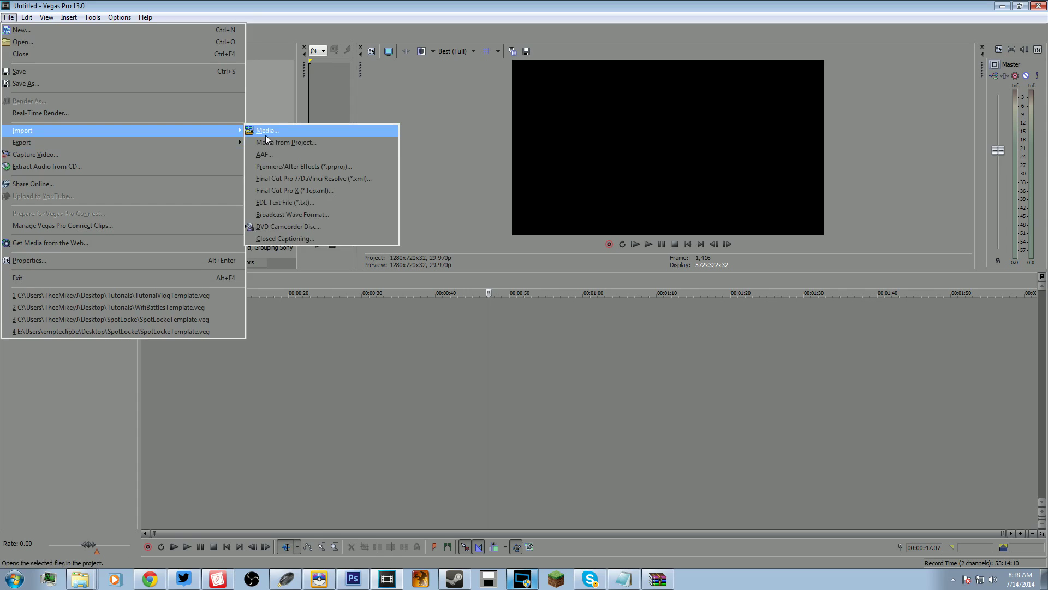
left_click(265, 135)
left_click(266, 135)
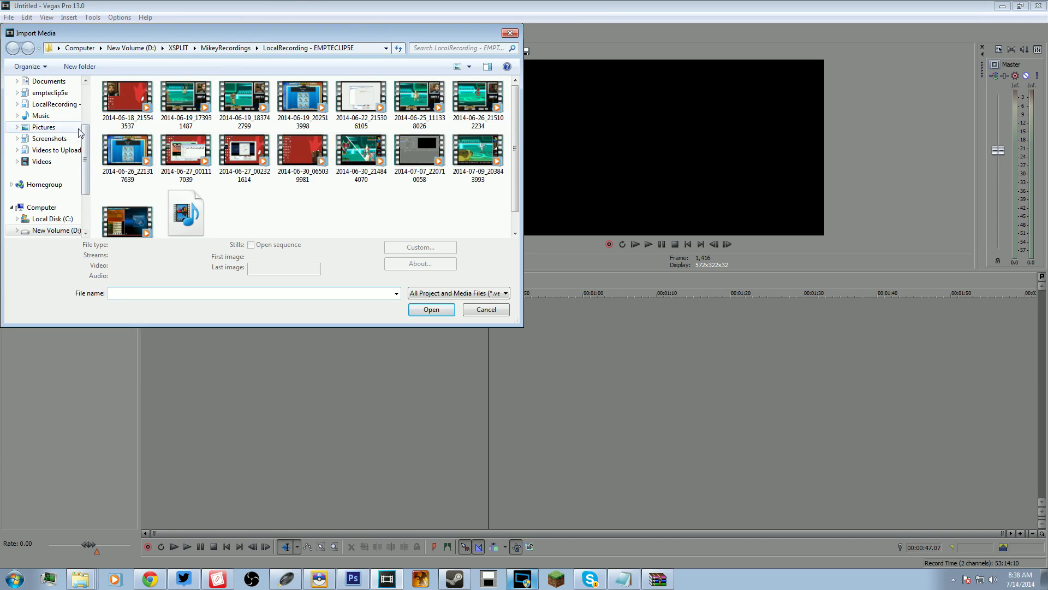
Import REC.mp4 from the OBS folder on drive D into project media.
left_click_drag(91, 134, 86, 188)
scroll(66, 164, "up", 3)
scroll(60, 175, "down", 2)
left_click(55, 185)
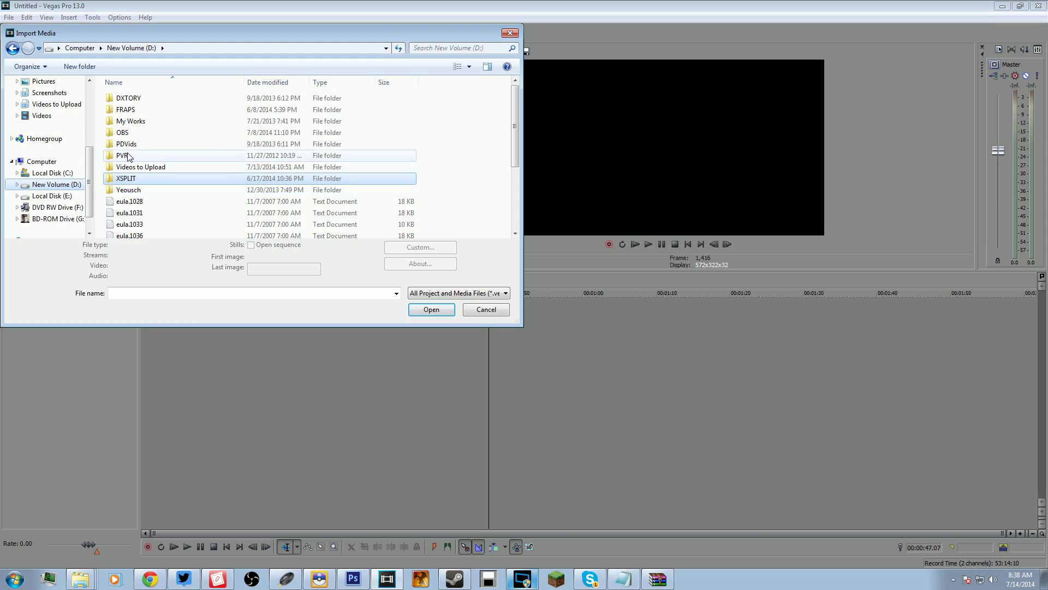
double_click(127, 133)
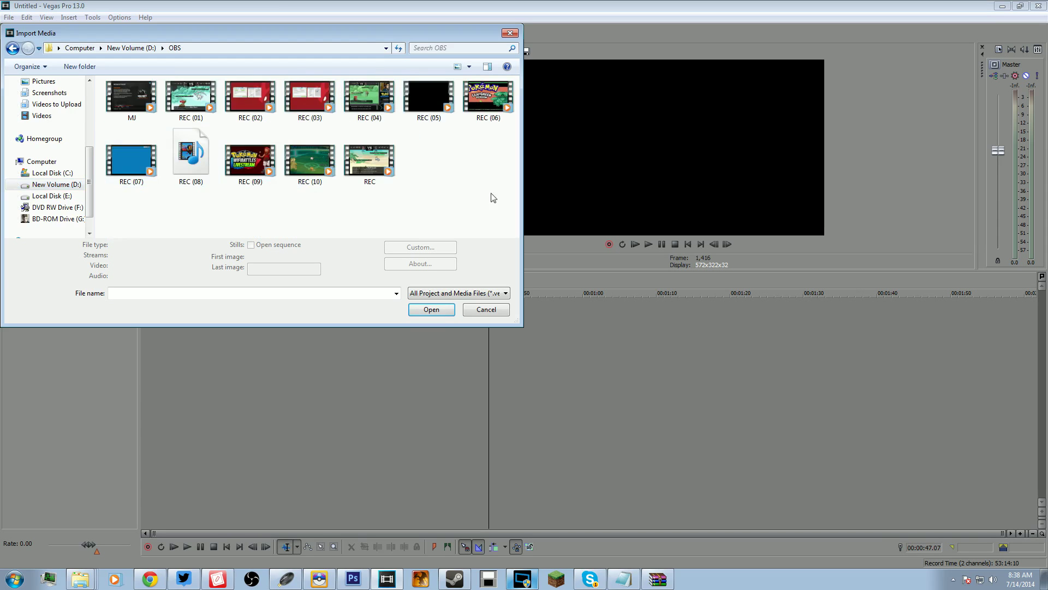
left_click(380, 172)
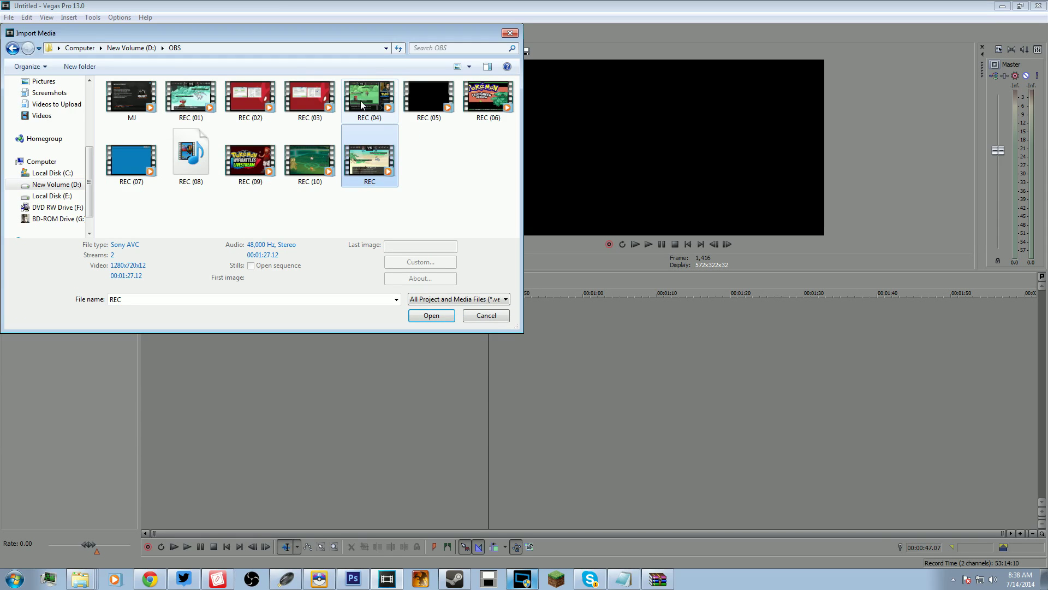
double_click(362, 169)
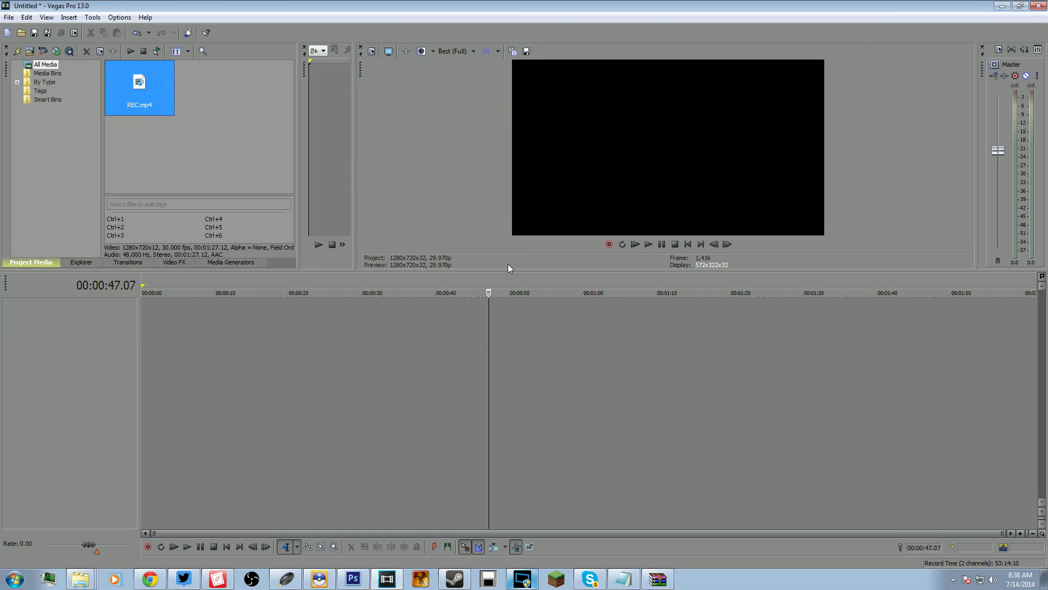
Place REC.mp4 on the timeline as video and audio tracks, keeping the 29.970p project settings.
left_click_drag(165, 294, 38, 371)
left_click(611, 225)
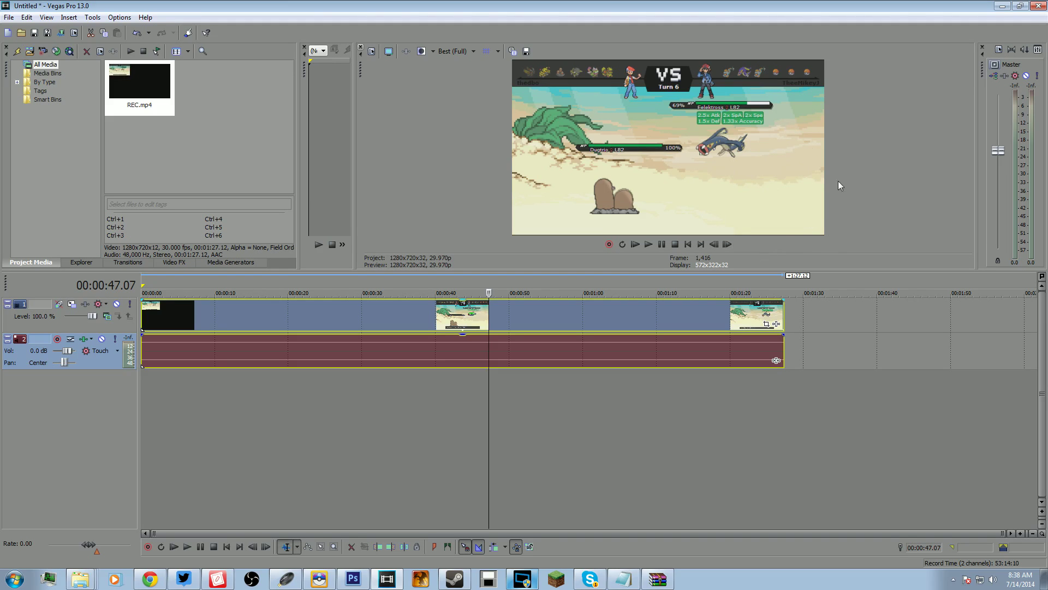
Import aegislash.gif from the Desktop's Animated Pokemon folder into project media.
left_click(9, 17)
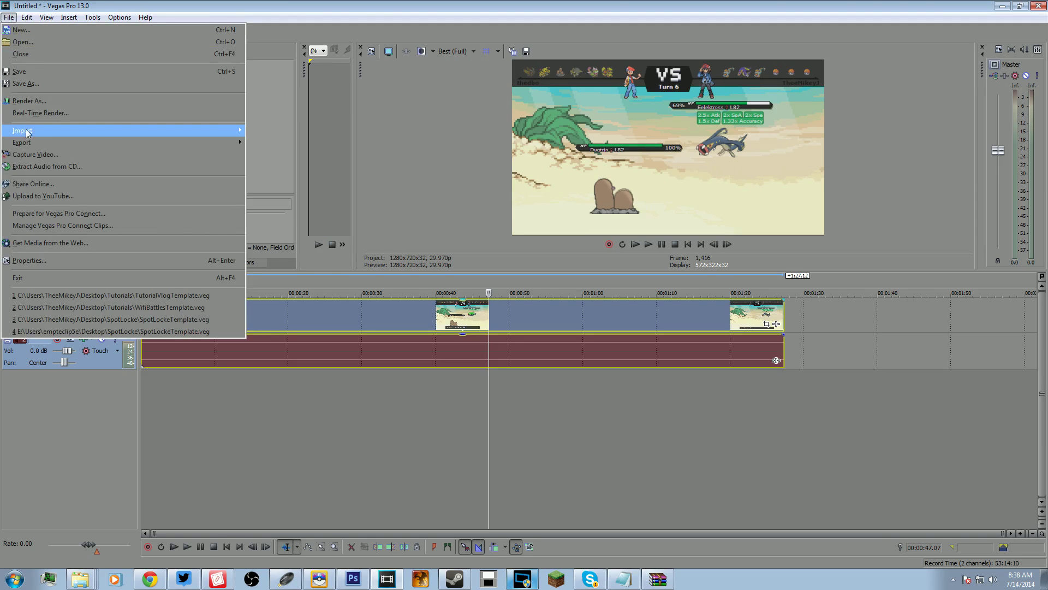
mouse_move(33, 131)
left_click(270, 133)
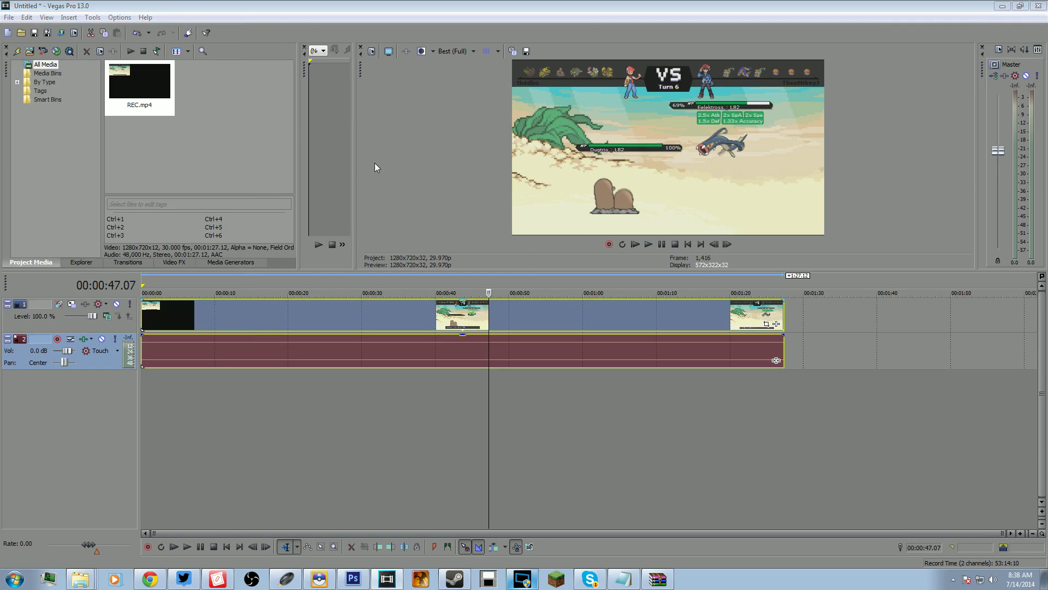
key("ctrl+i")
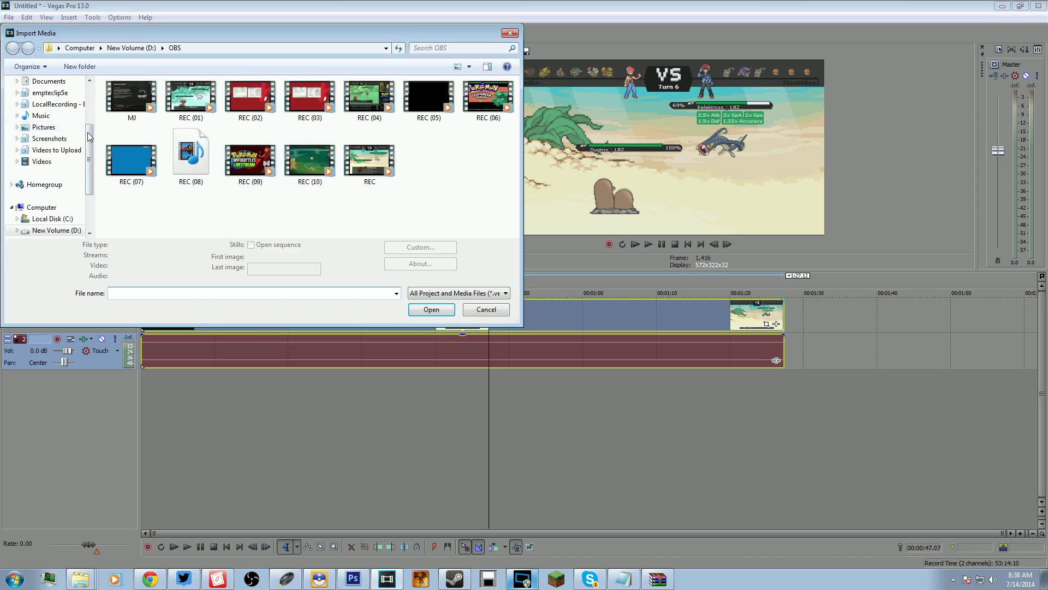
scroll(96, 109, "up", 1)
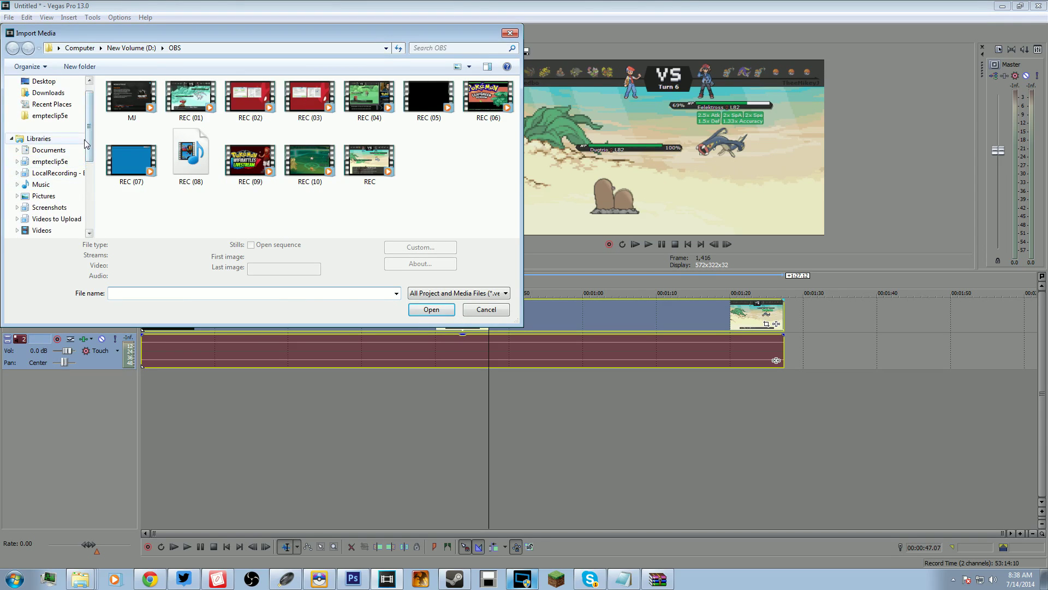
scroll(55, 142, "up", 1)
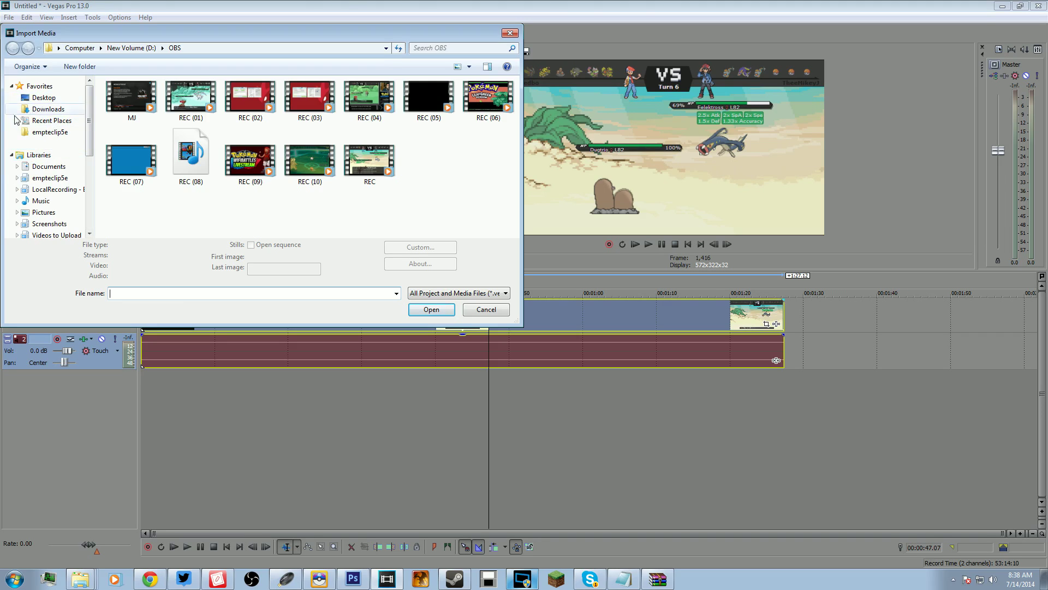
left_click(46, 97)
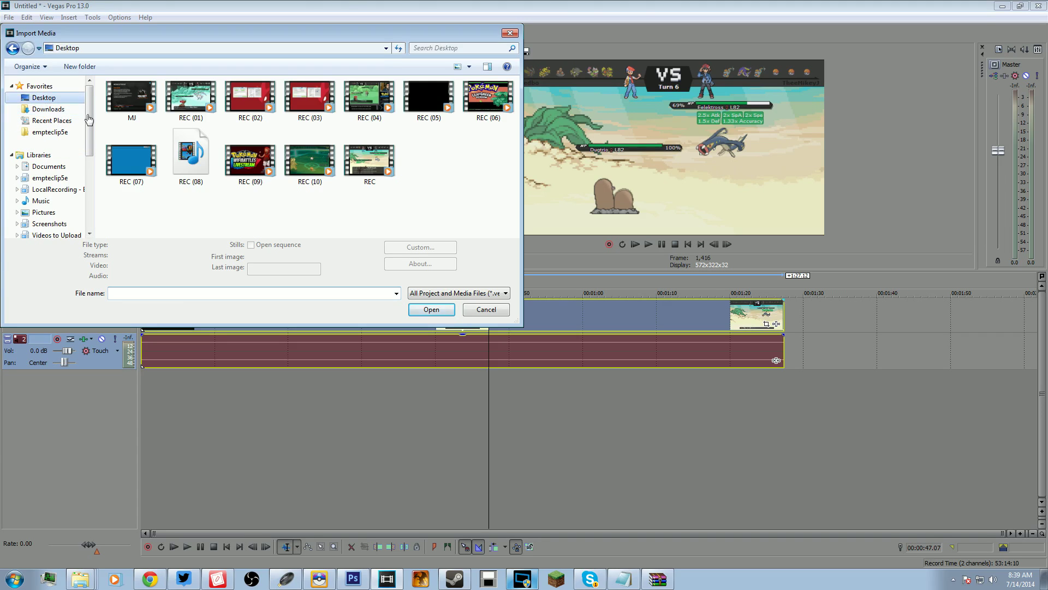
double_click(287, 156)
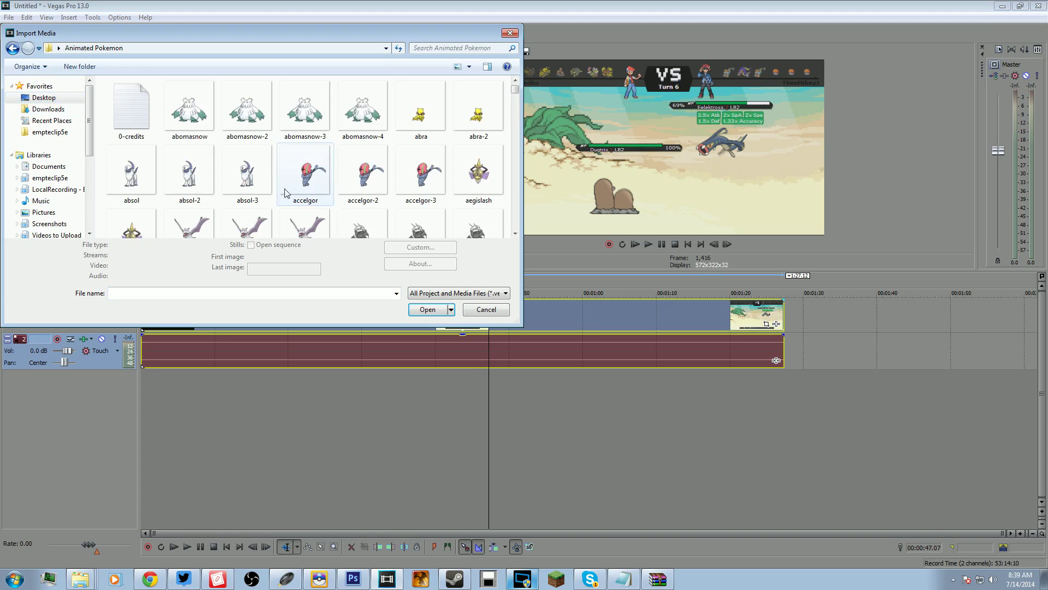
double_click(468, 180)
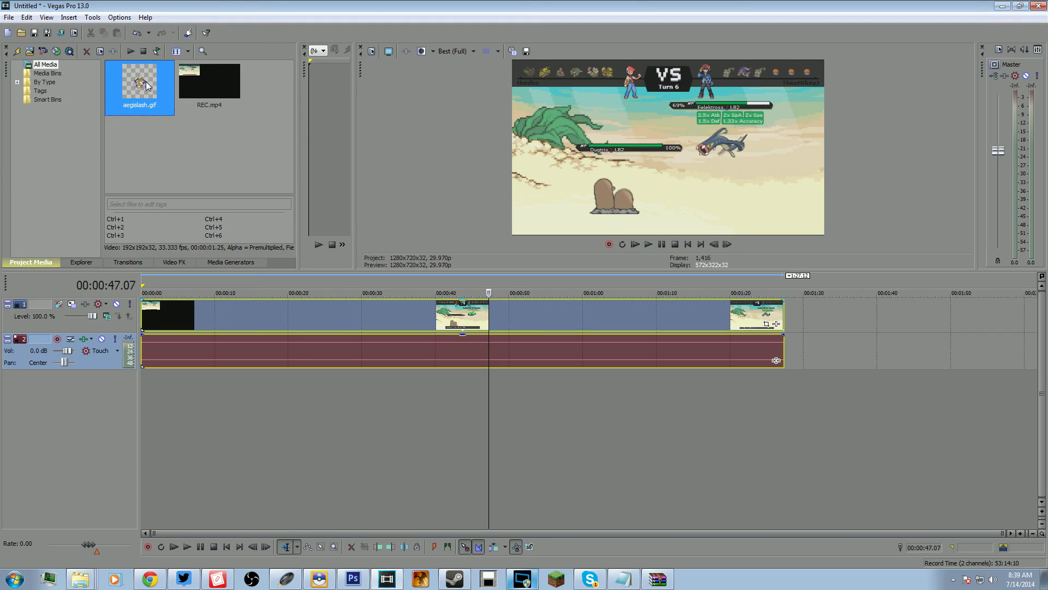
Add aegislash.gif on a new top track above REC.mp4, looping it for about 33 seconds.
left_click_drag(136, 82, 139, 411)
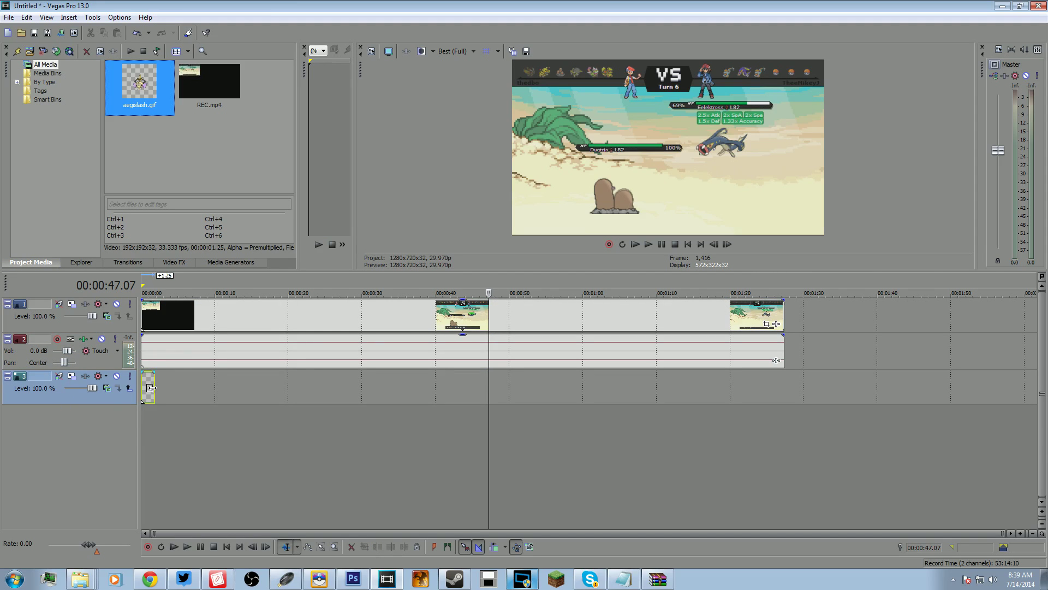
left_click_drag(151, 387, 397, 381)
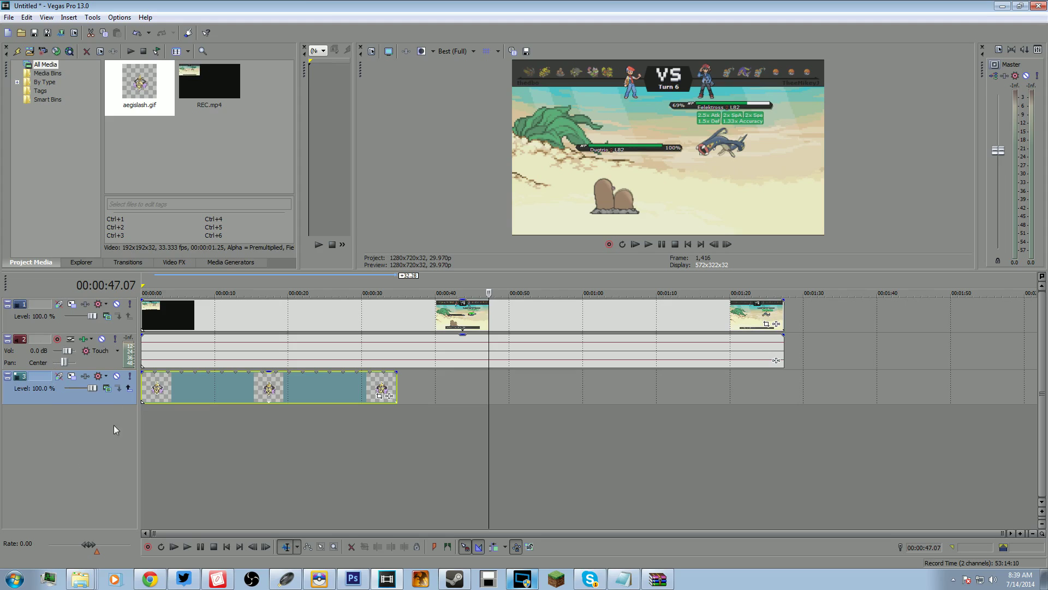
left_click_drag(106, 400, 97, 302)
left_click(330, 327)
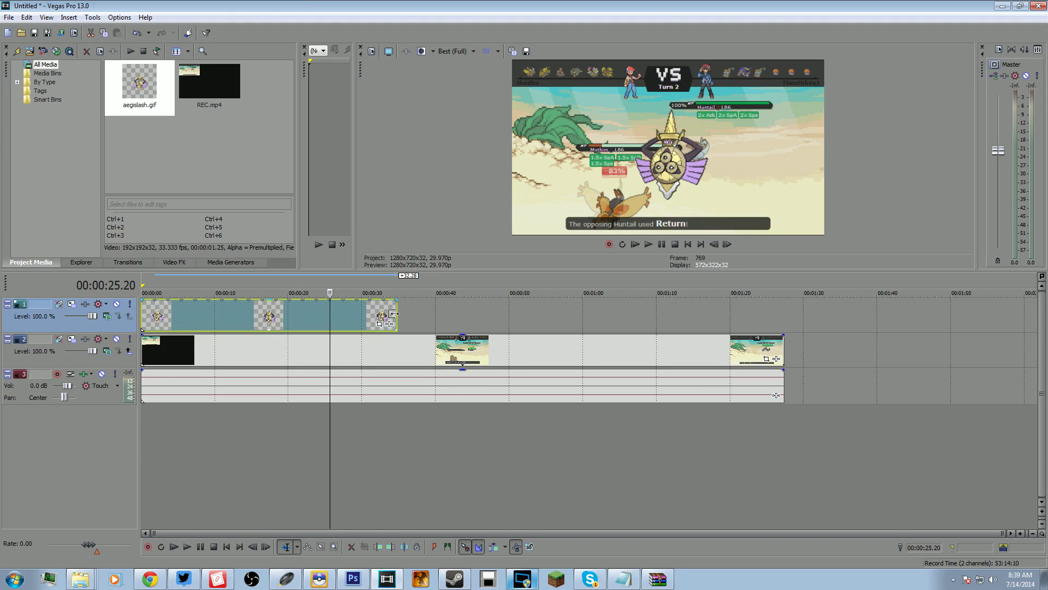
mouse_move(399, 313)
left_mouse_down()
mouse_move(225, 315)
mouse_move(705, 316)
mouse_move(383, 314)
left_mouse_up()
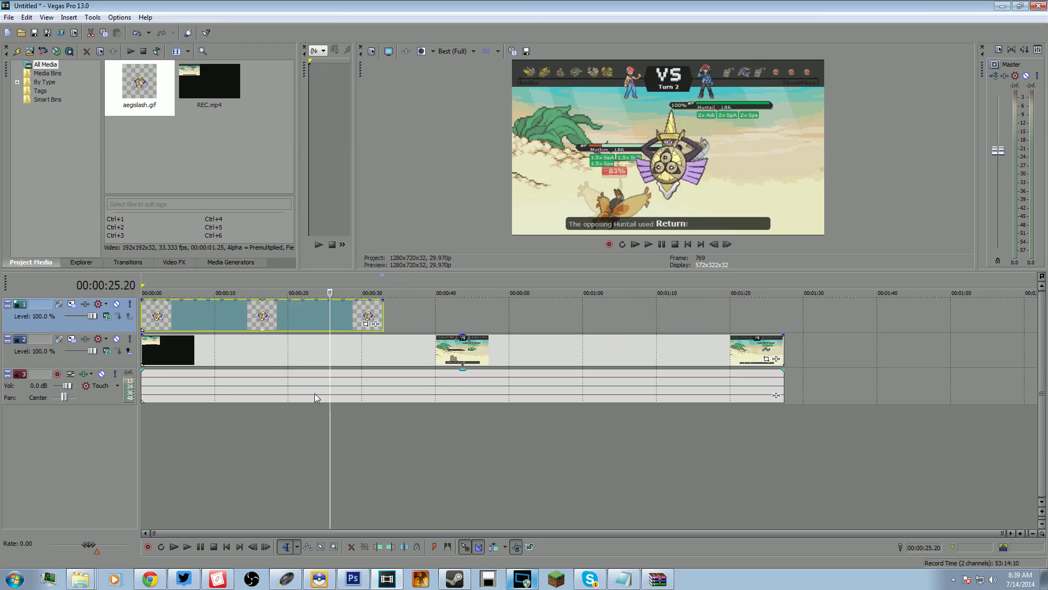
right_click(394, 353)
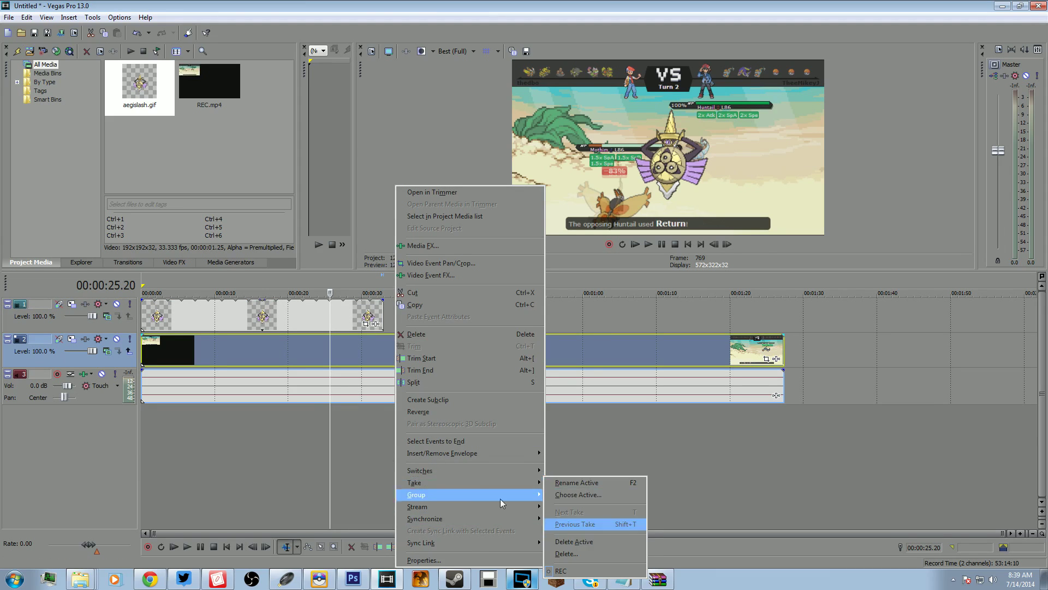
Disable resampling on the REC event and set the resample switch on the aegislash event.
left_click(329, 453)
left_click(367, 349)
right_click(368, 349)
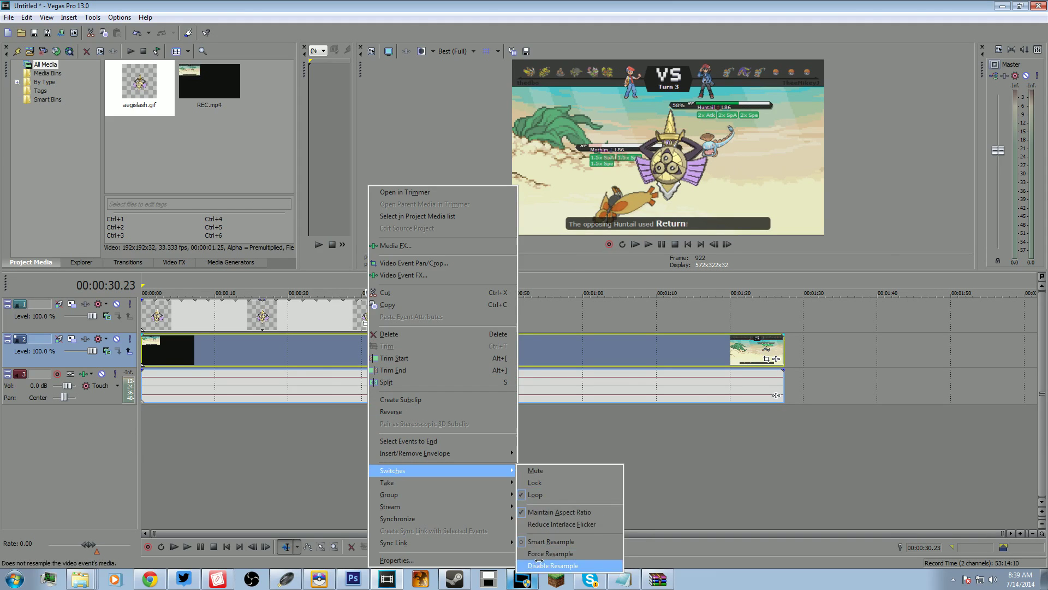
left_click(537, 564)
right_click(317, 314)
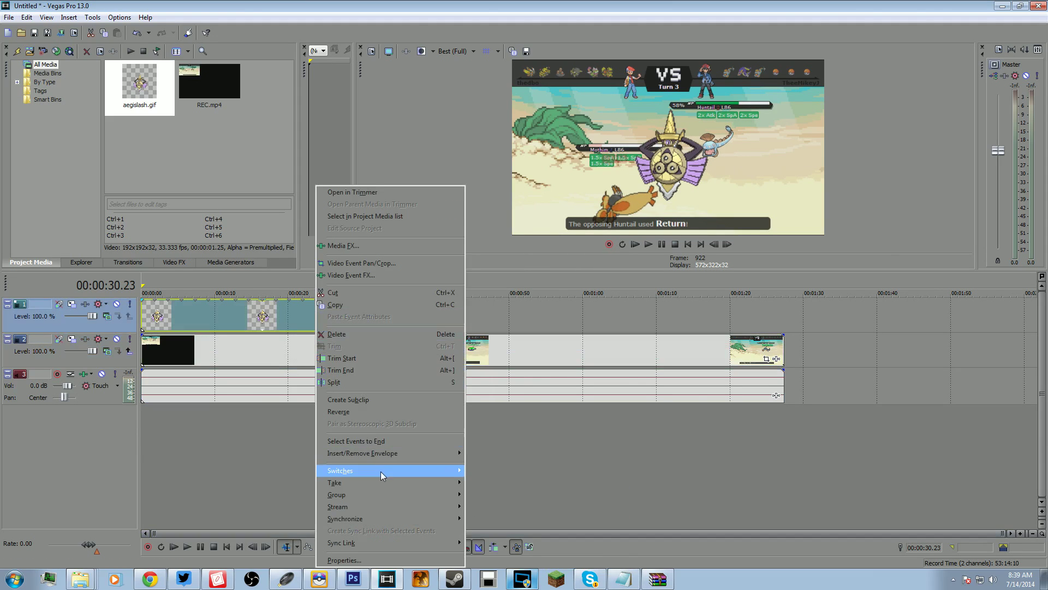
mouse_move(410, 472)
left_click(508, 553)
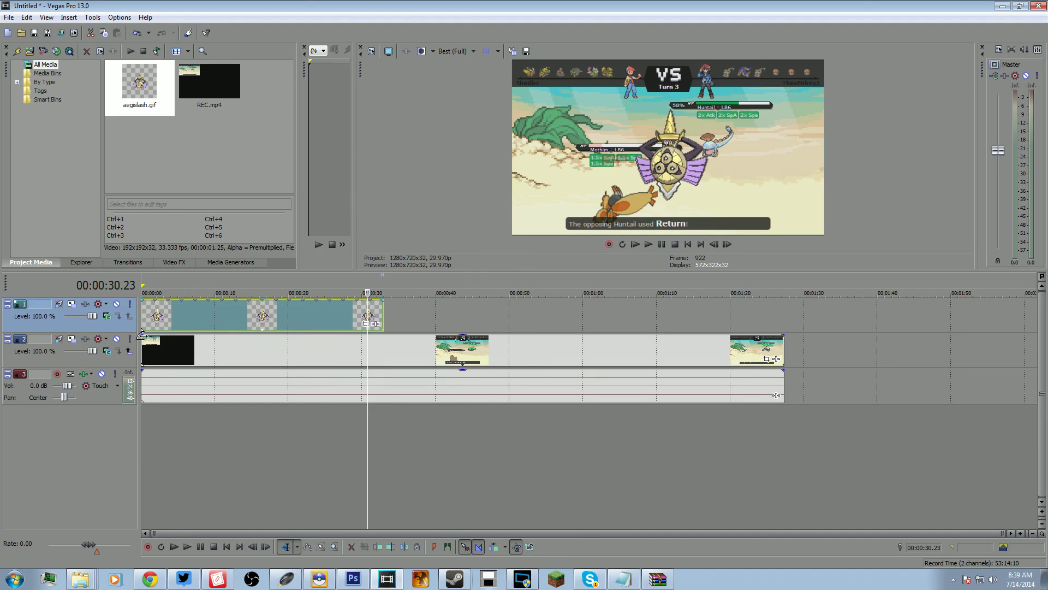
Preview playback from 00:00:04.29, then switch over to Photoshop.
left_click(178, 326)
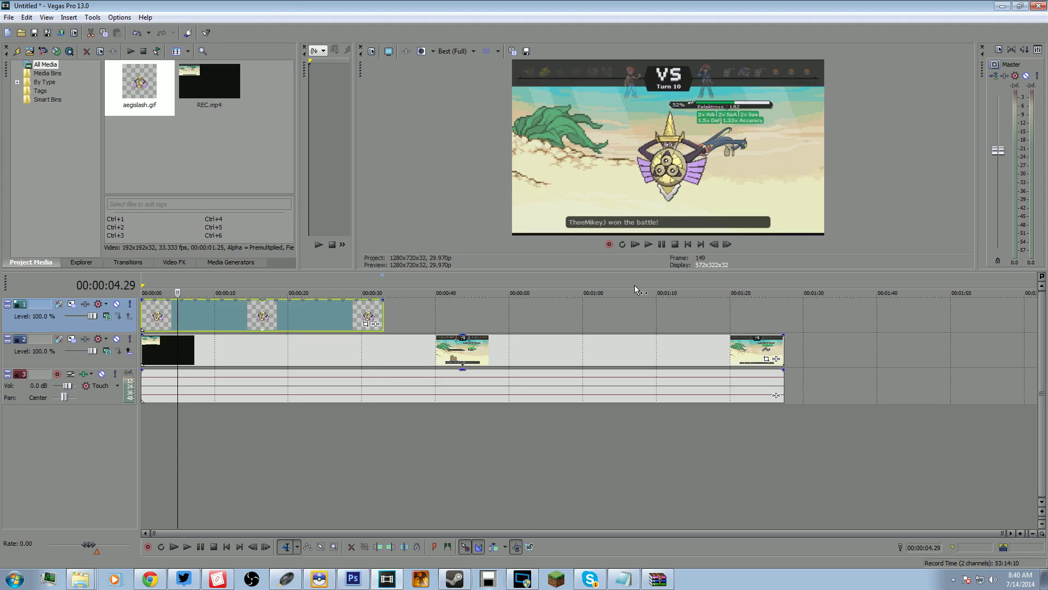
left_click(648, 244)
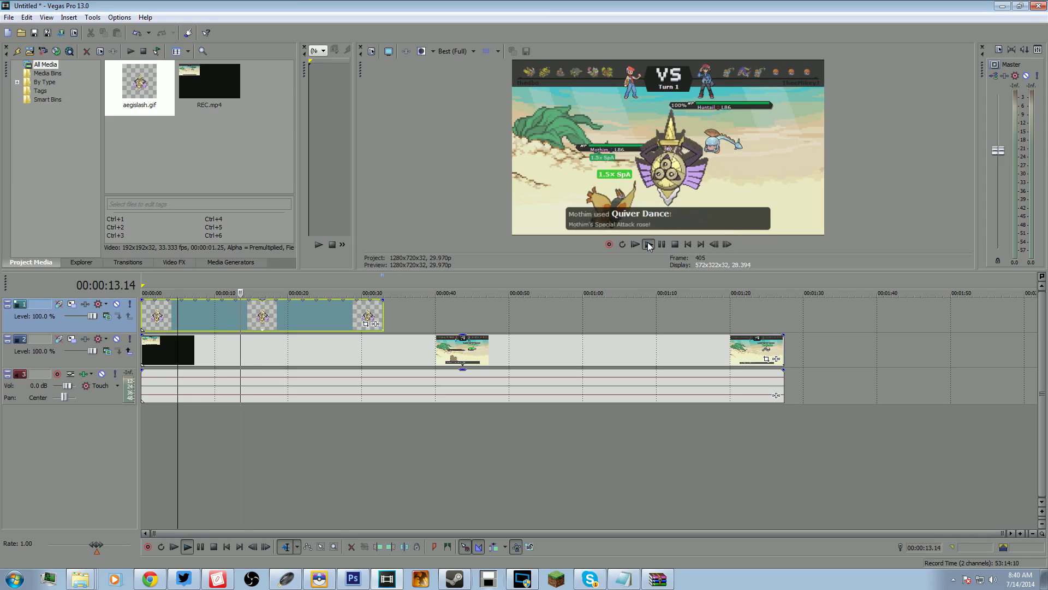
key("space")
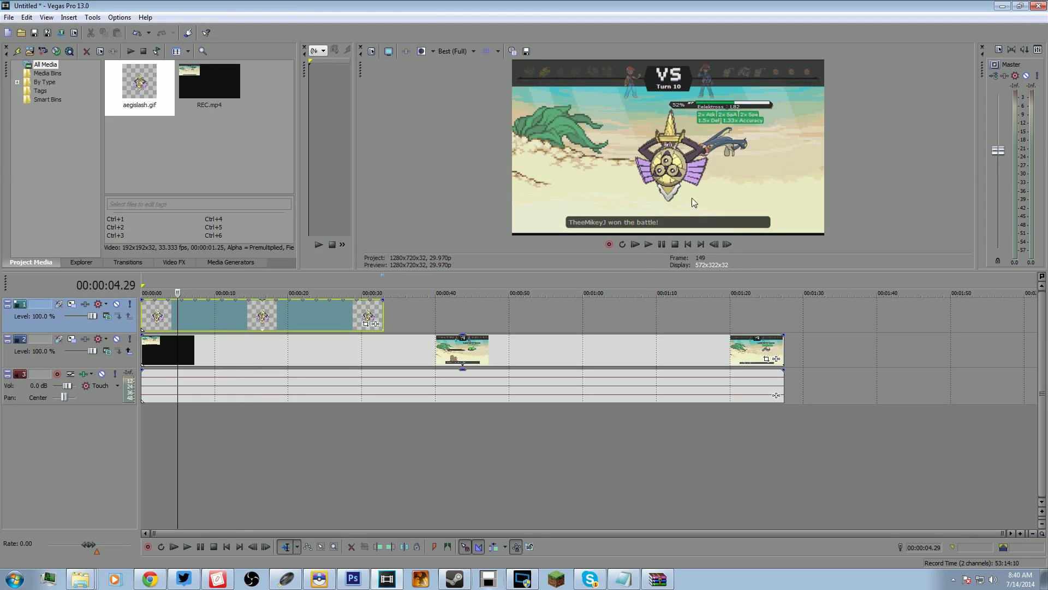
key("alt+Tab")
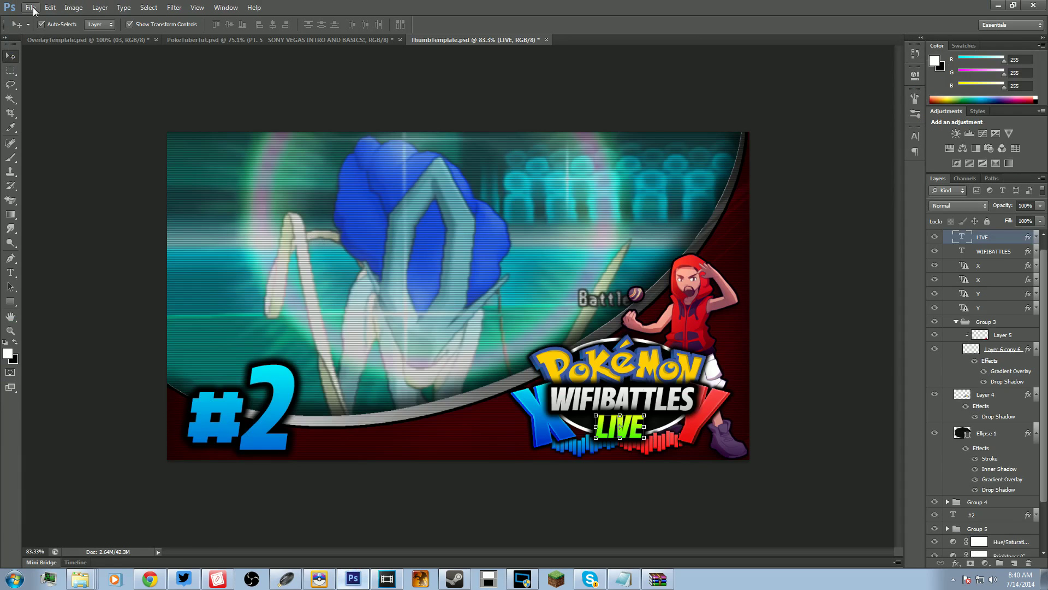
In Photoshop's Open As dialog, browse to the Desktop's Animated Pokemon folder.
left_click(33, 8)
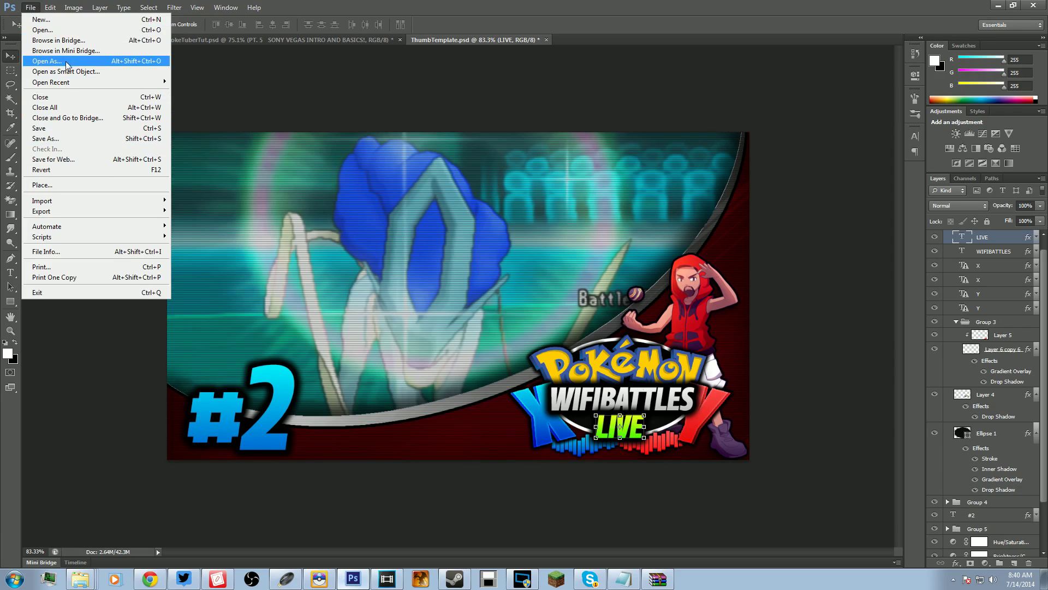
left_click(42, 30)
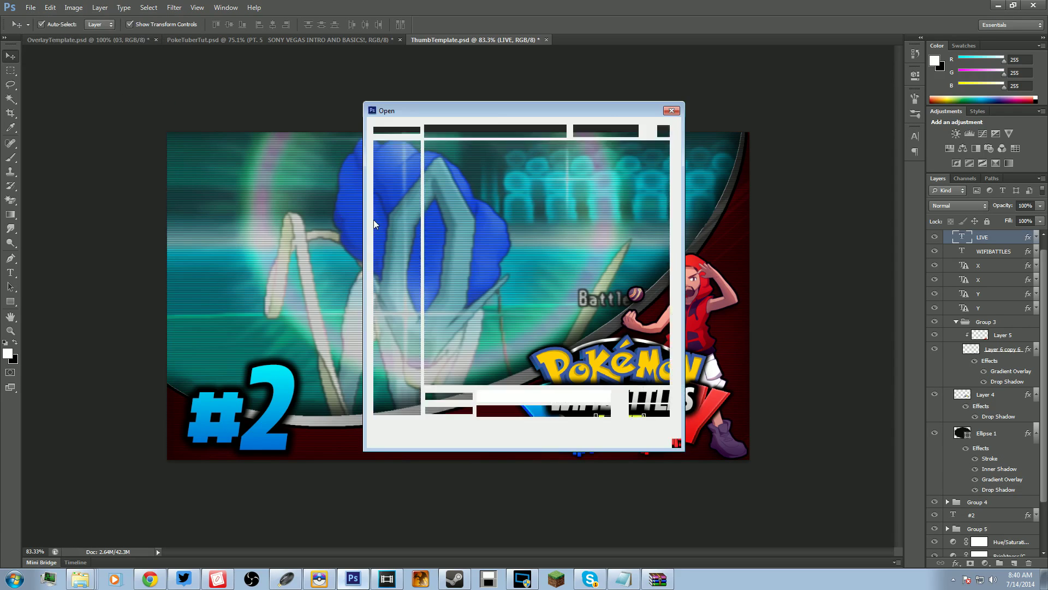
left_click(382, 187)
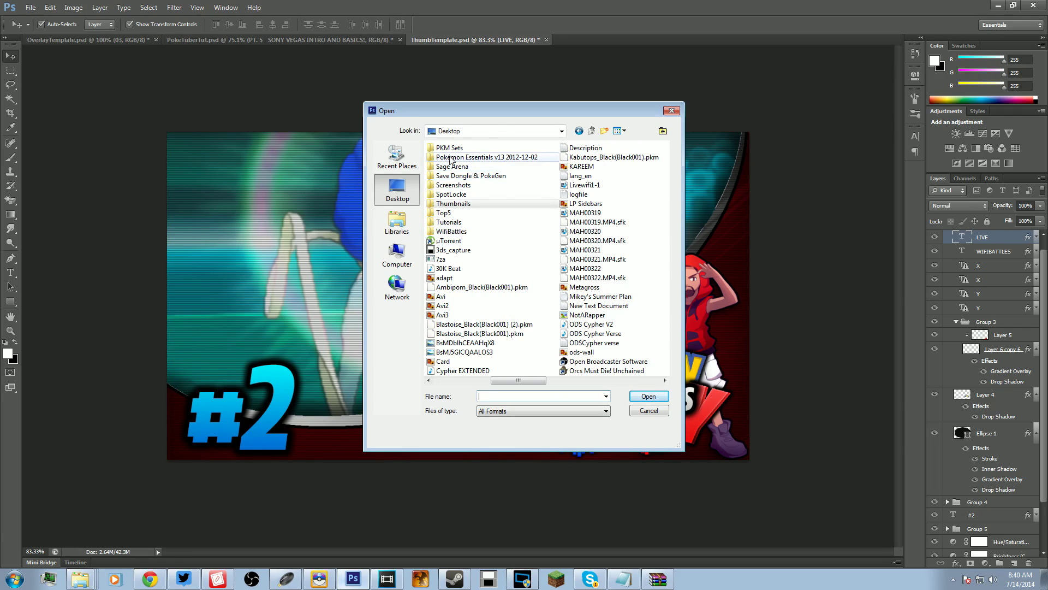
left_click_drag(522, 379, 461, 381)
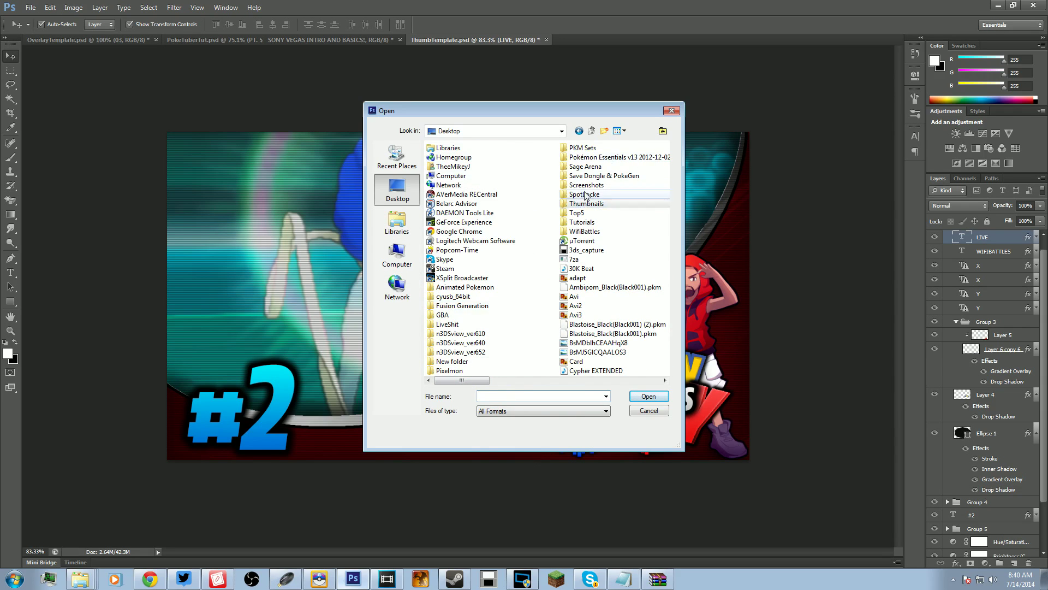
double_click(464, 287)
left_click(579, 250)
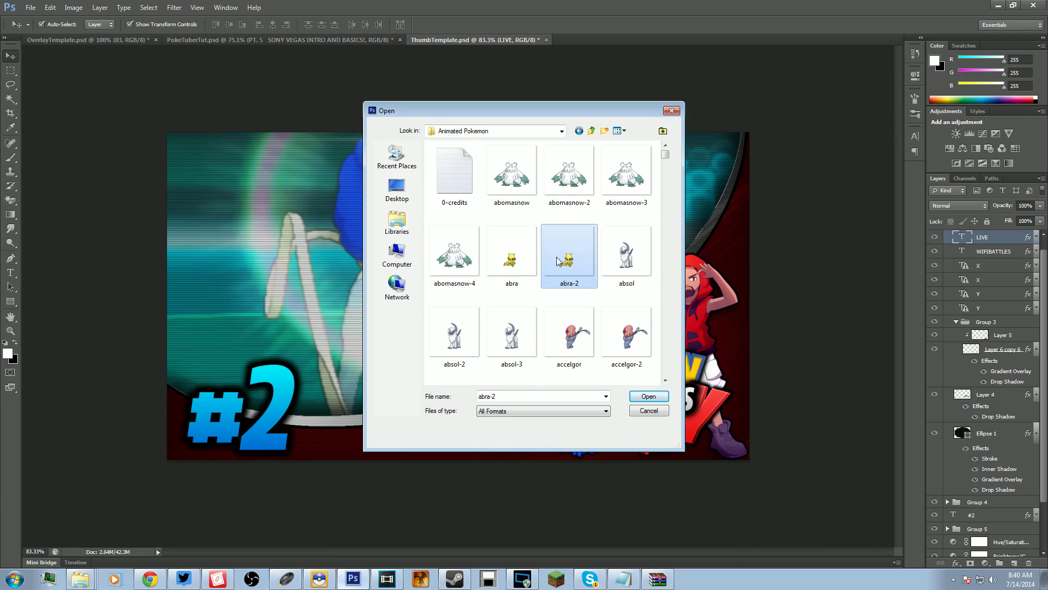
Locate aegislash.gif in the folder and open it as a layered document.
key("a")
key("g")
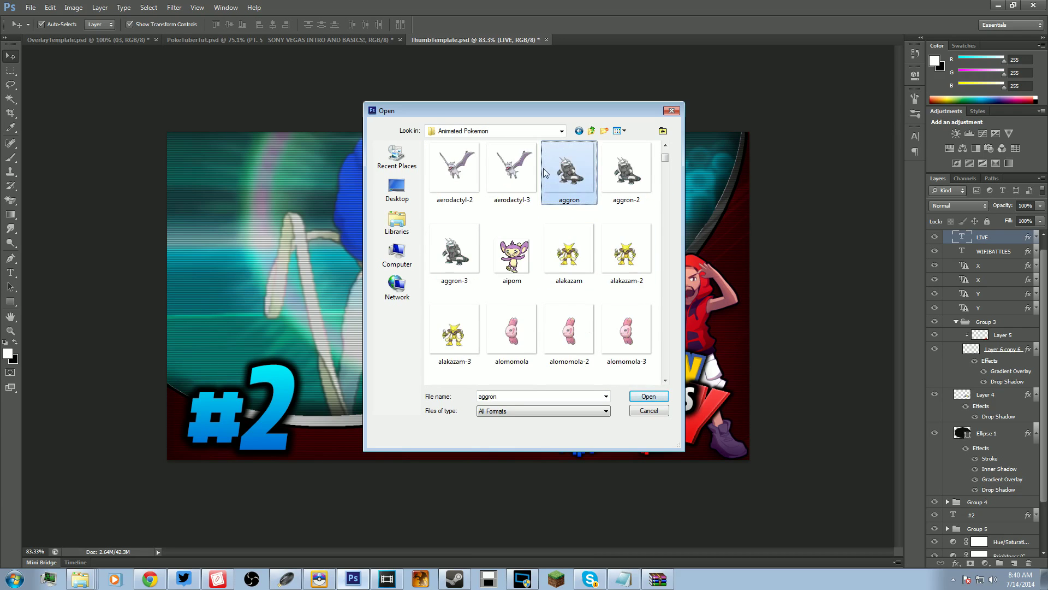
key("e")
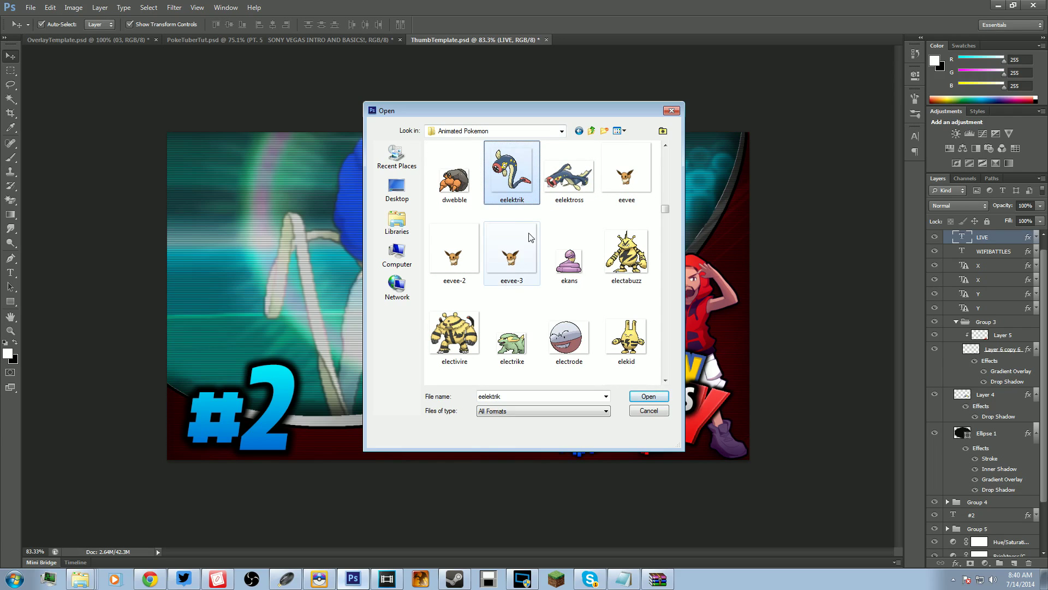
key("s")
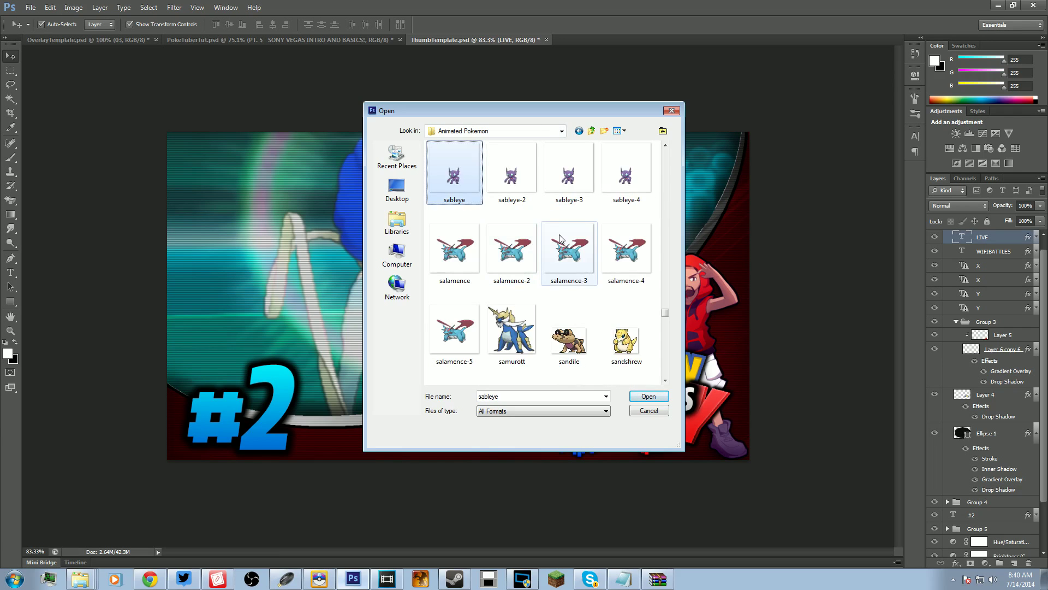
key("a")
key("g")
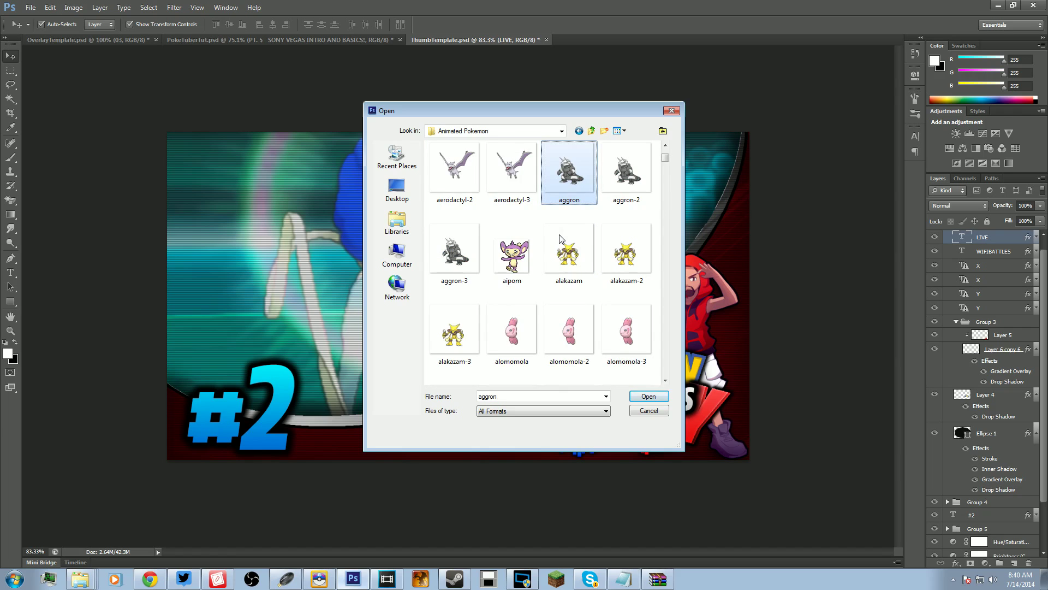
scroll(557, 243, "down", 10)
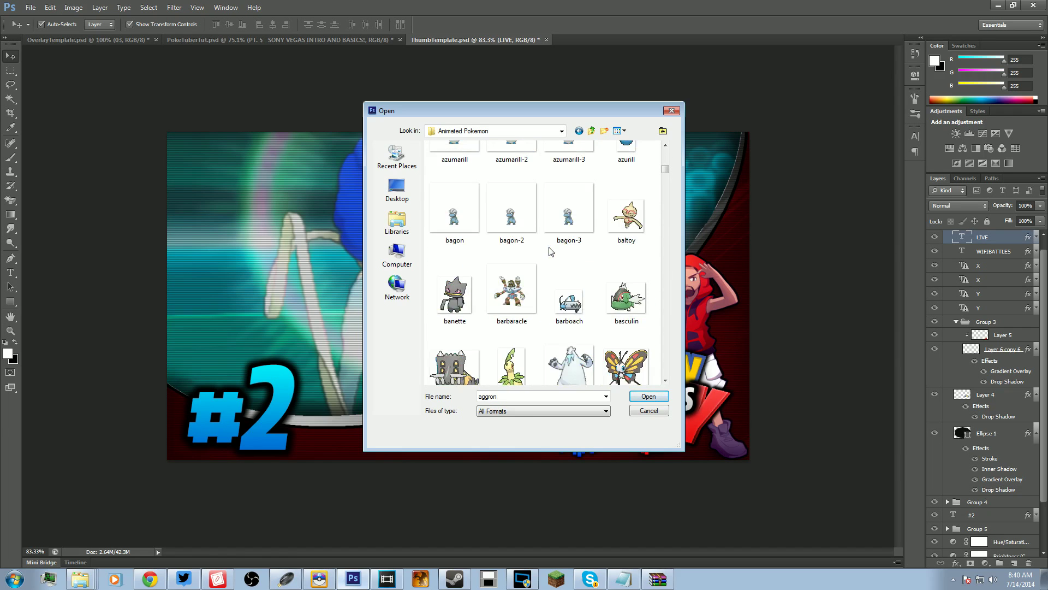
scroll(551, 251, "up", 10)
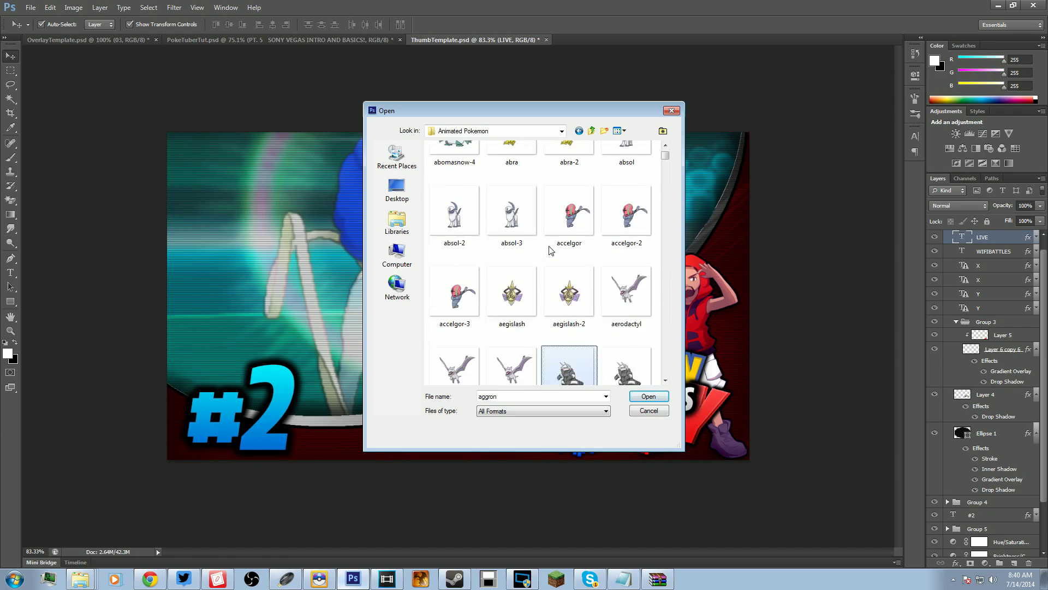
scroll(550, 251, "down", 6)
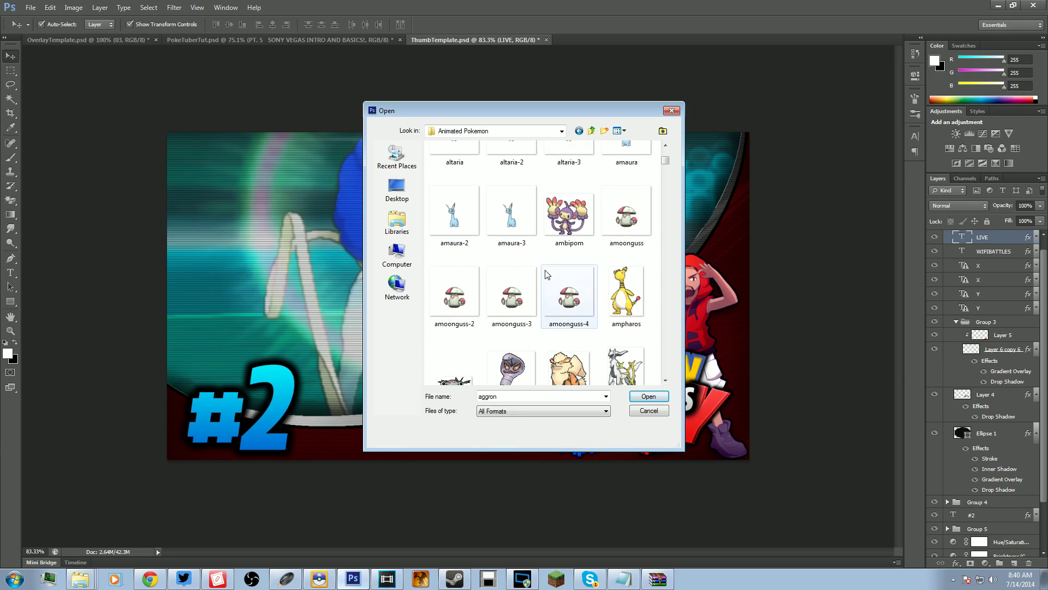
scroll(547, 274, "down", 2)
scroll(548, 274, "up", 4)
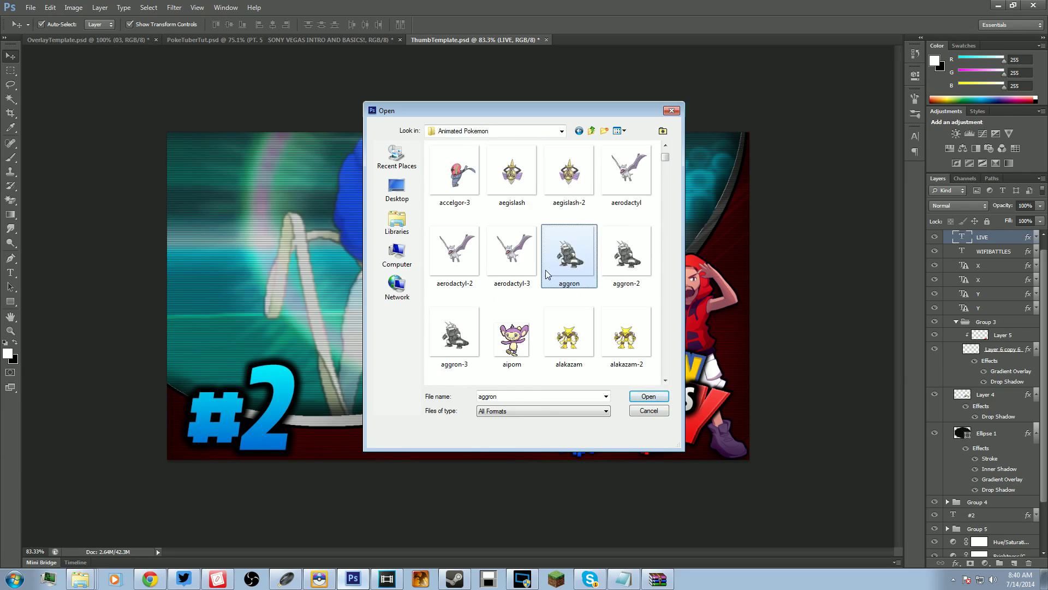
scroll(549, 273, "up", 2)
scroll(549, 273, "down", 2)
scroll(512, 173, "up", 2)
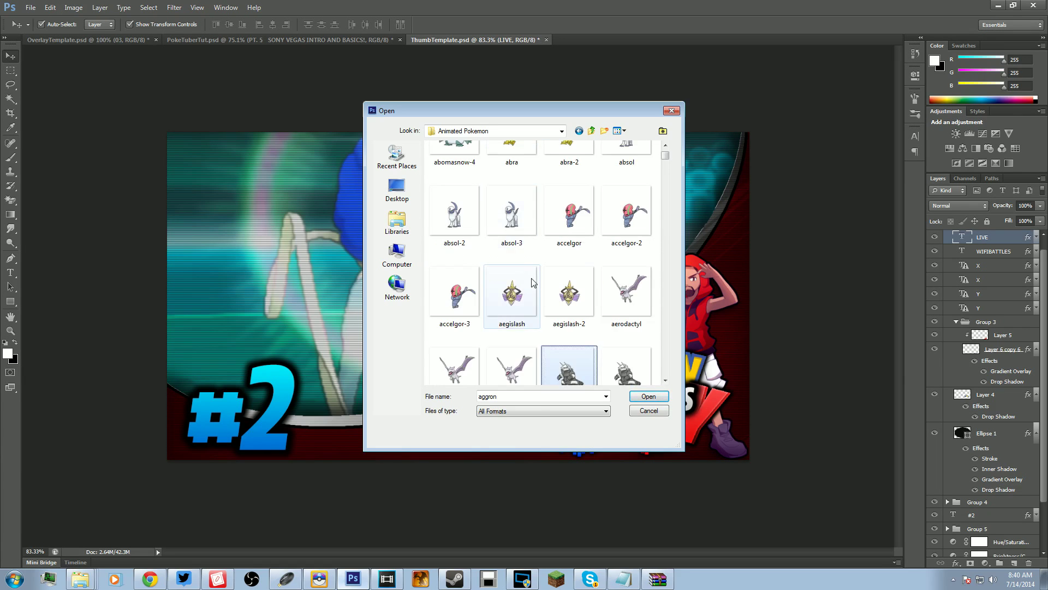
left_click(511, 294)
double_click(513, 285)
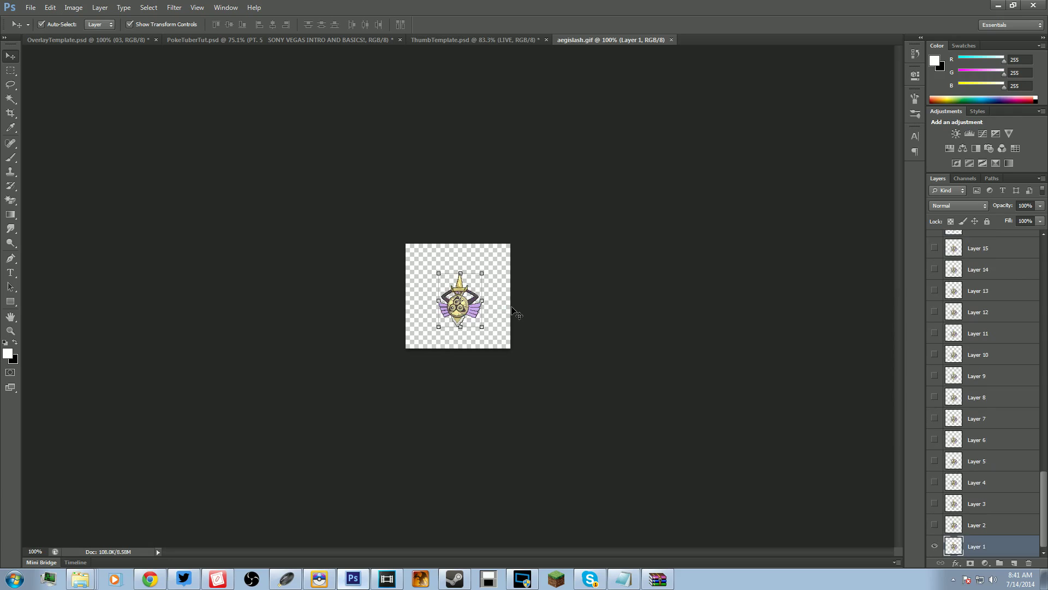
Export aegislash via Save for Web as a forever-looping GIF, replacing aegislash.gif.
left_click(31, 8)
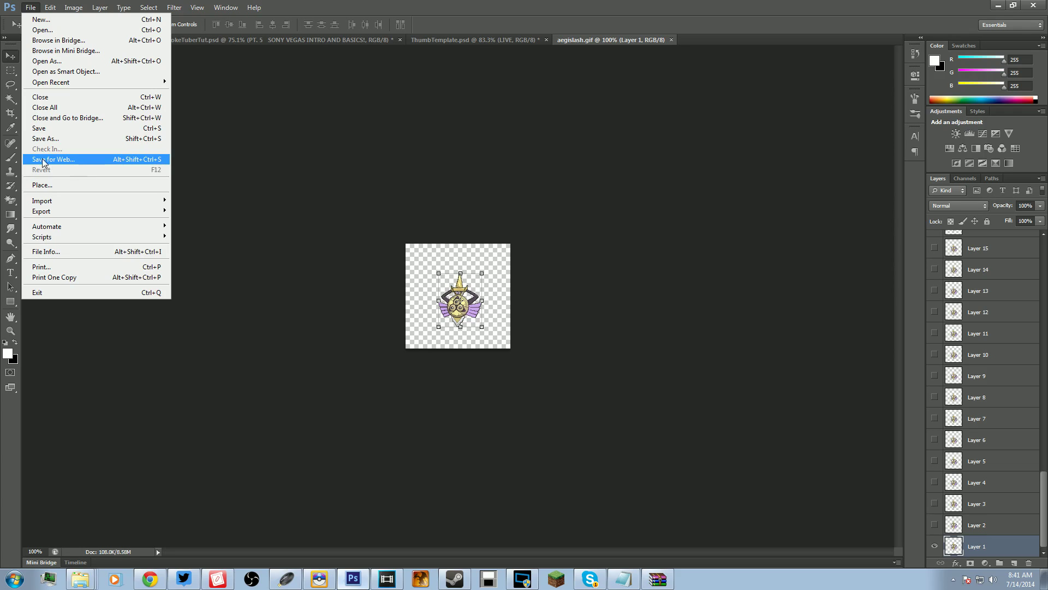
left_click(73, 160)
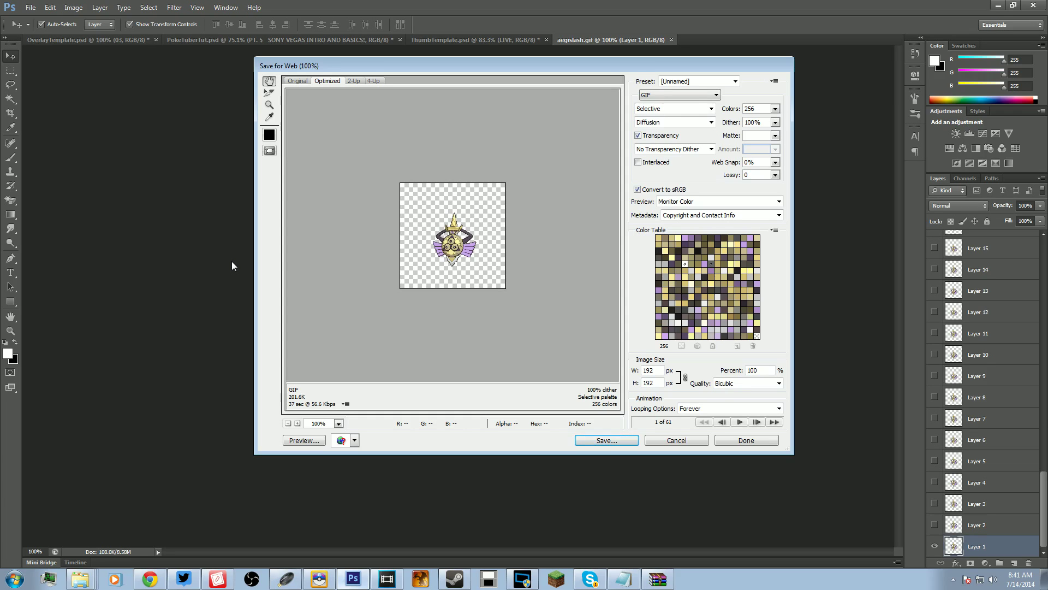
left_click(614, 444)
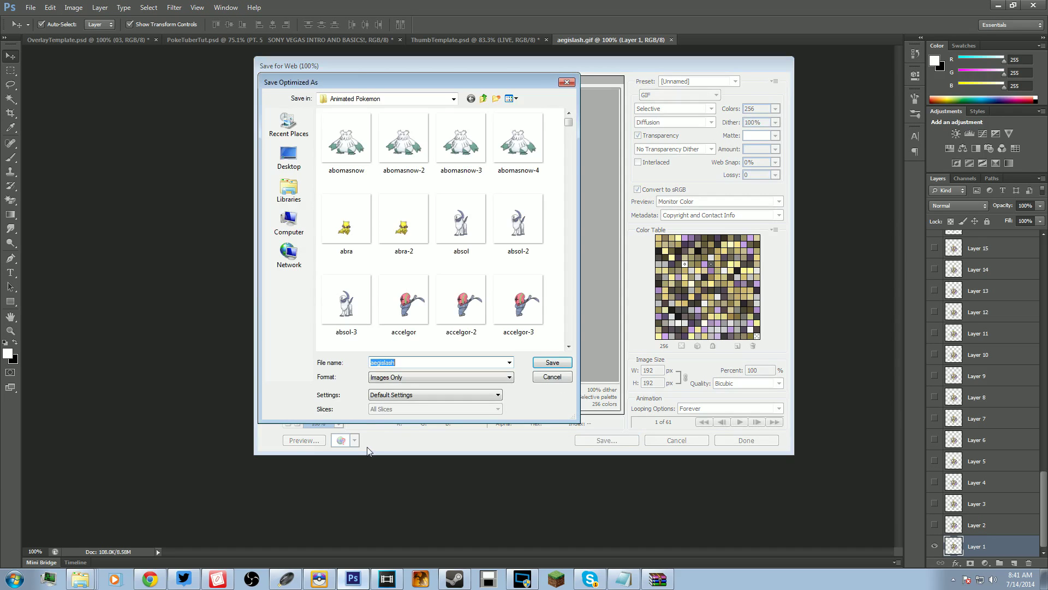
left_click(550, 364)
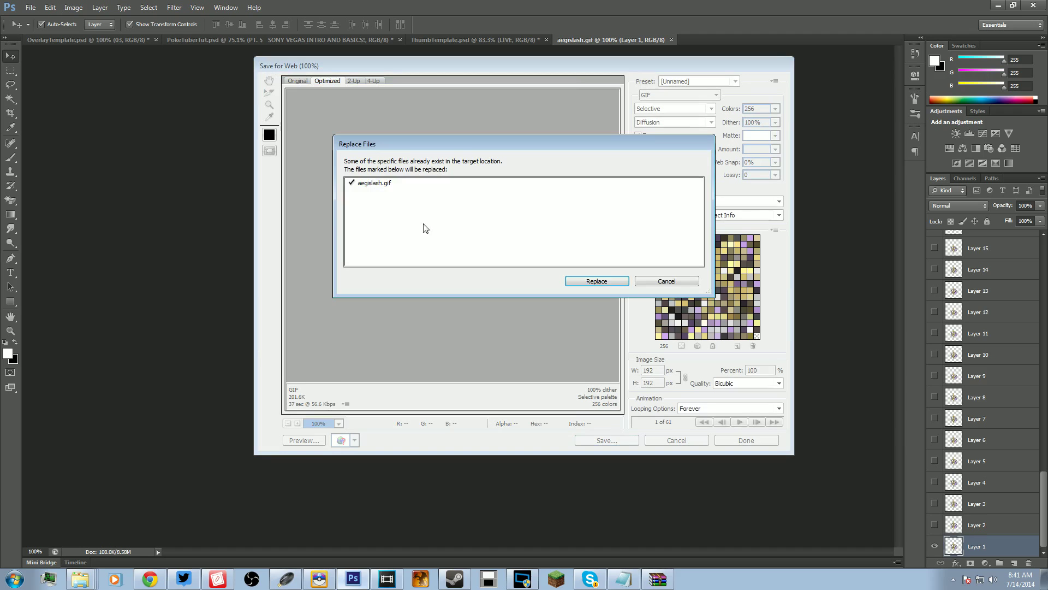
left_click(597, 281)
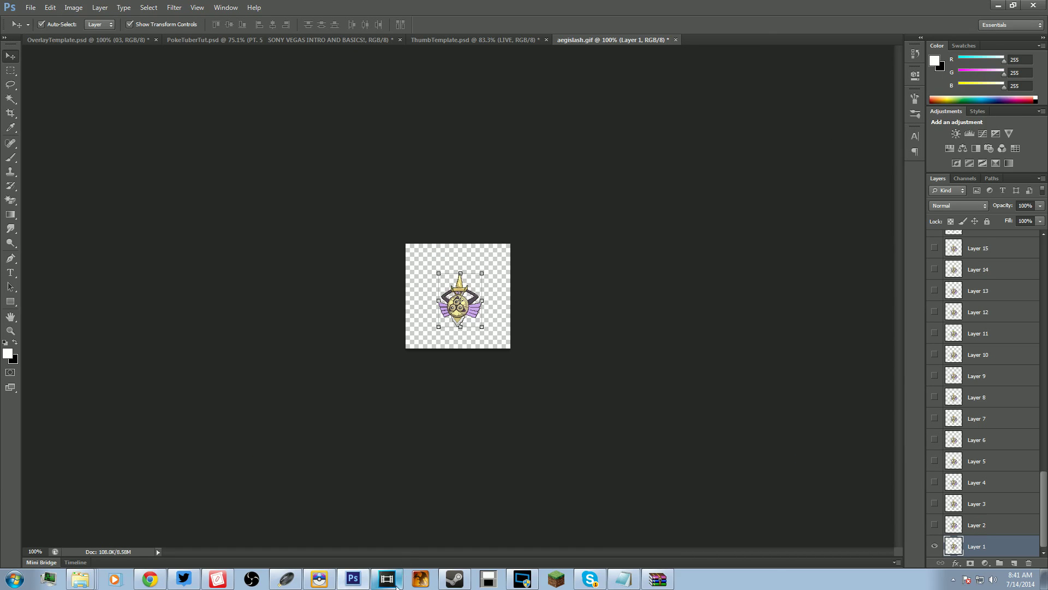
left_click(388, 579)
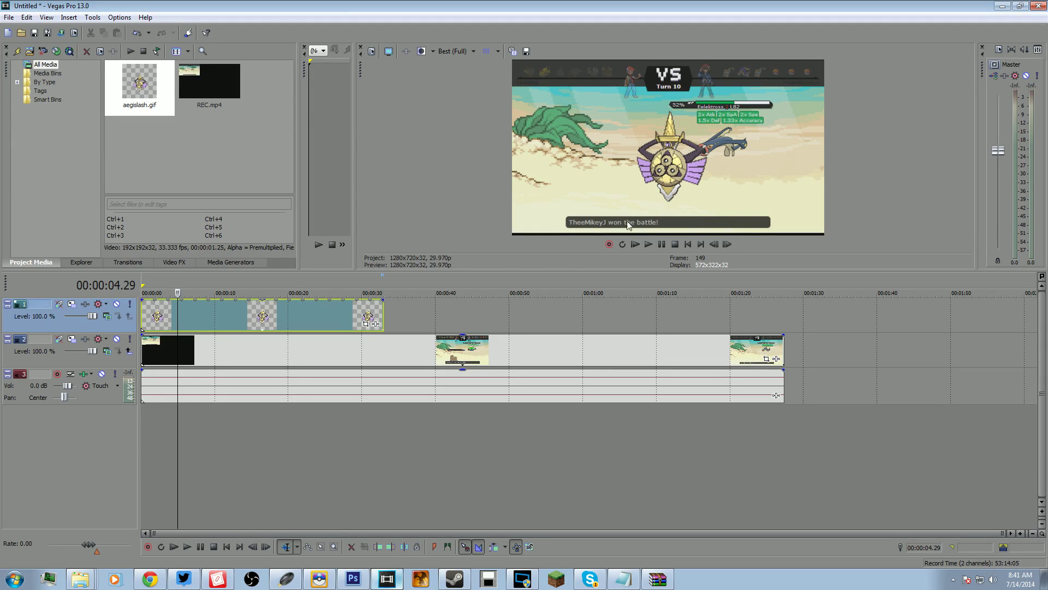
Play the timeline preview to check the refreshed aegislash loop, then stop.
left_click(648, 244)
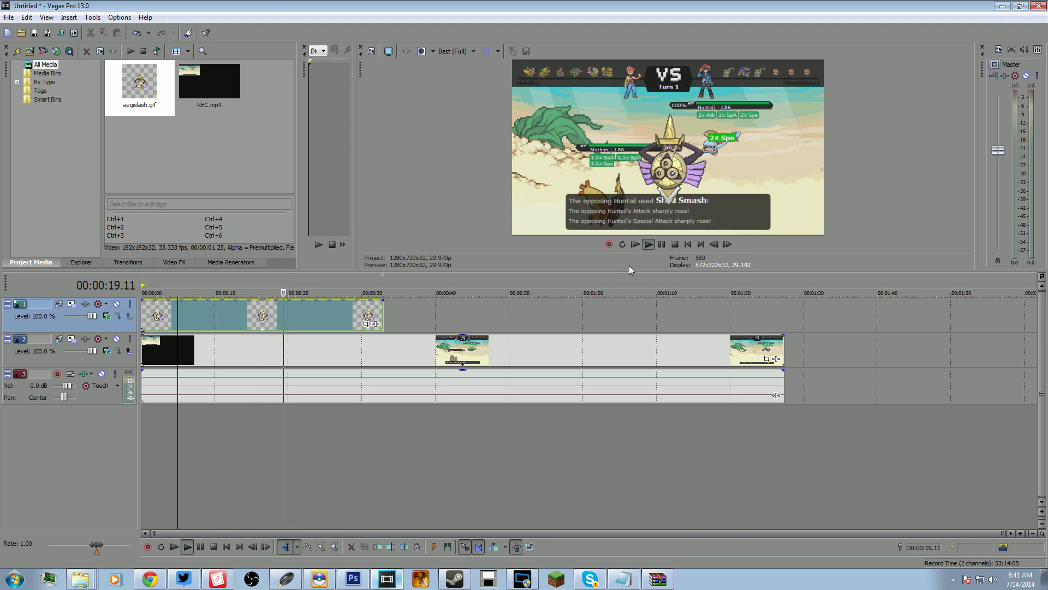
left_click(675, 244)
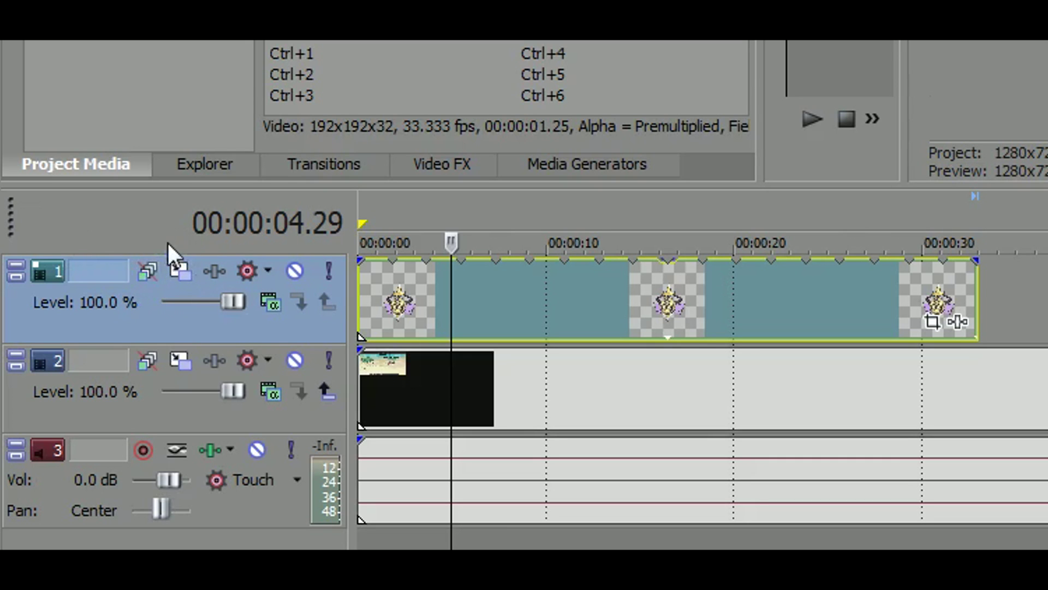
Use track 1's Track Motion to shrink the aegislash overlay and move it bottom-right.
left_click(176, 271)
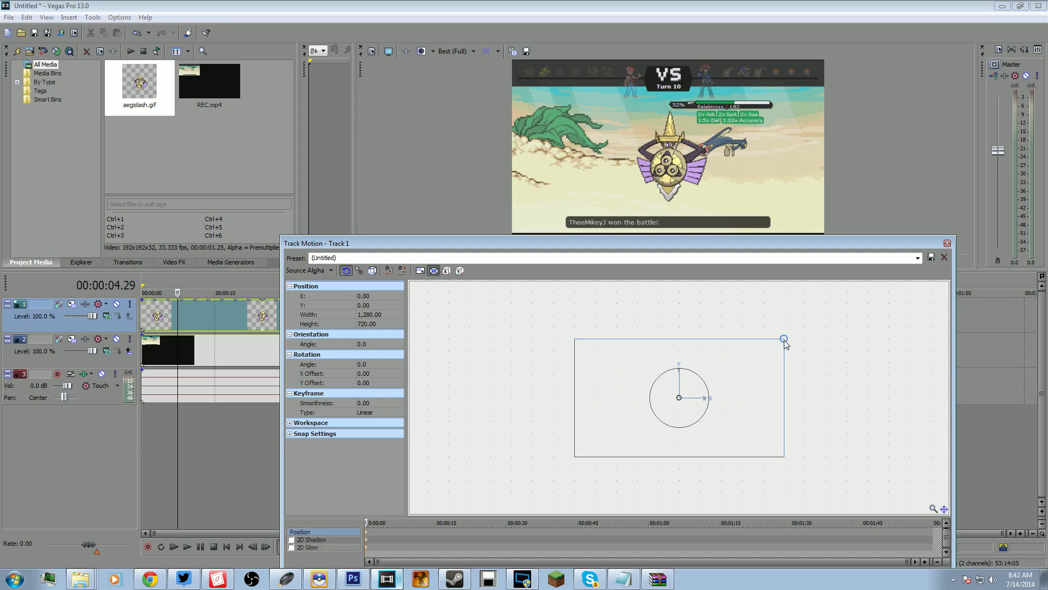
left_click_drag(785, 342, 724, 372)
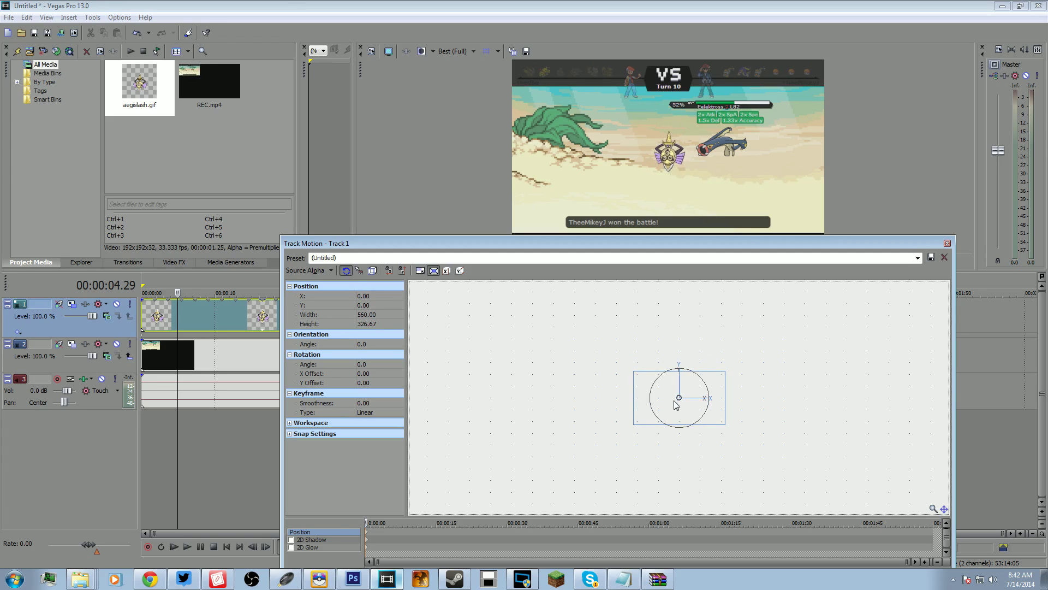
left_click_drag(671, 392, 762, 443)
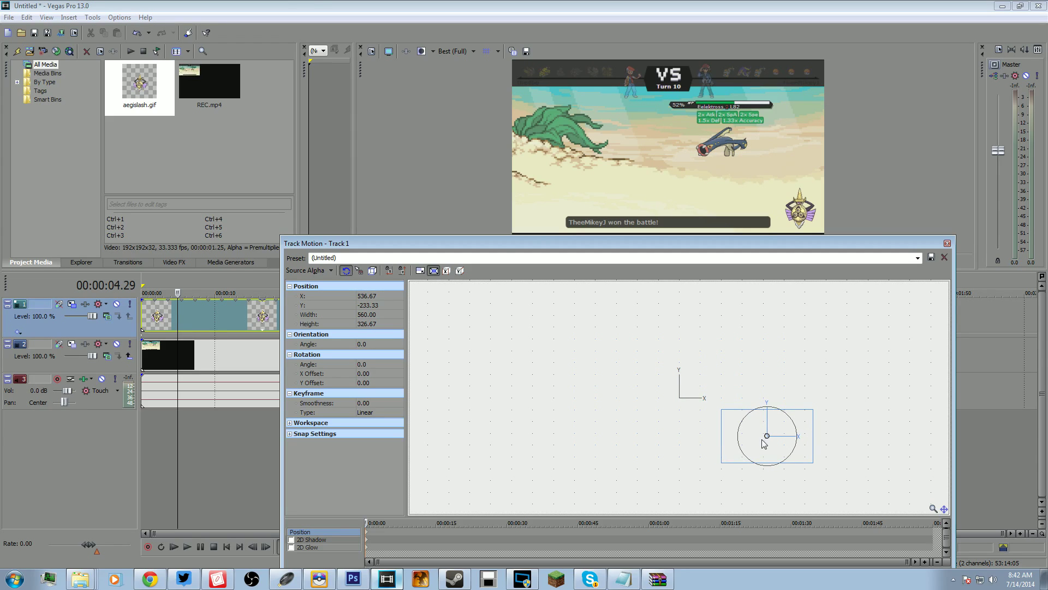
left_click(947, 243)
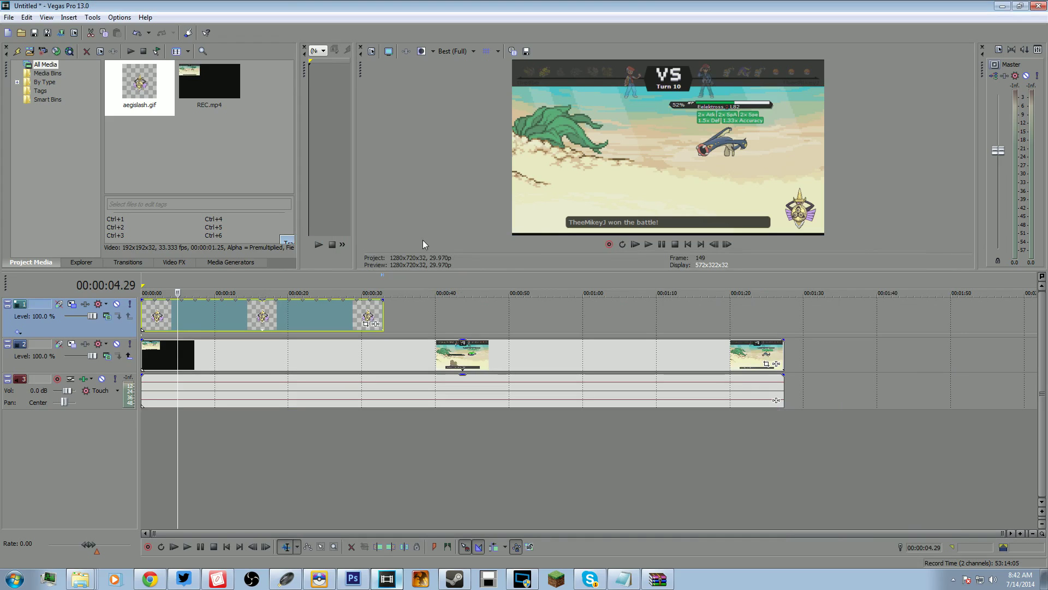
Extend the aegislash event to about 1:03 while previewing playback, then stop.
left_click(665, 245)
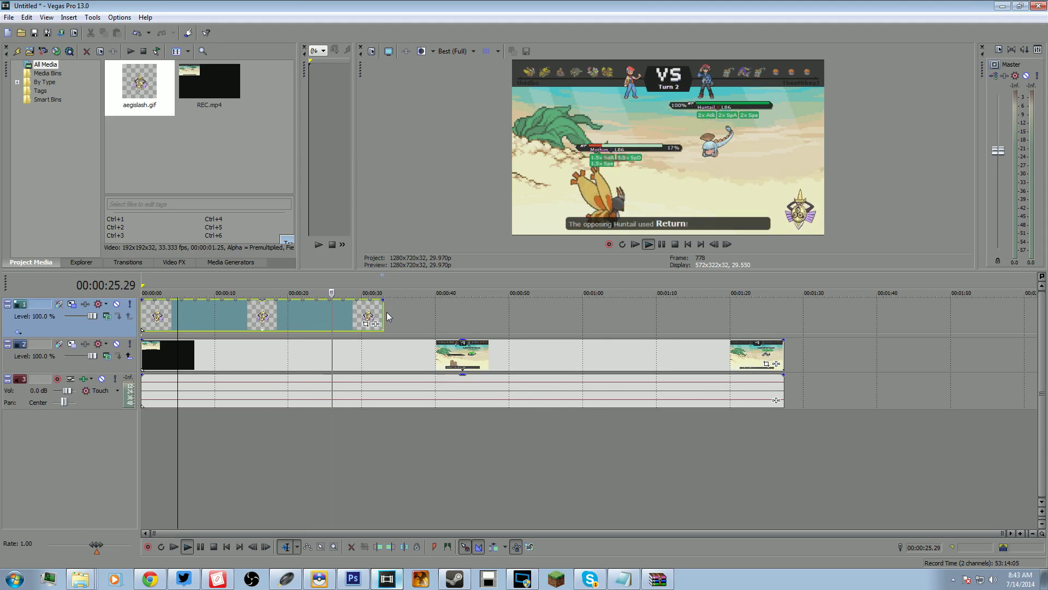
left_click_drag(384, 312, 623, 314)
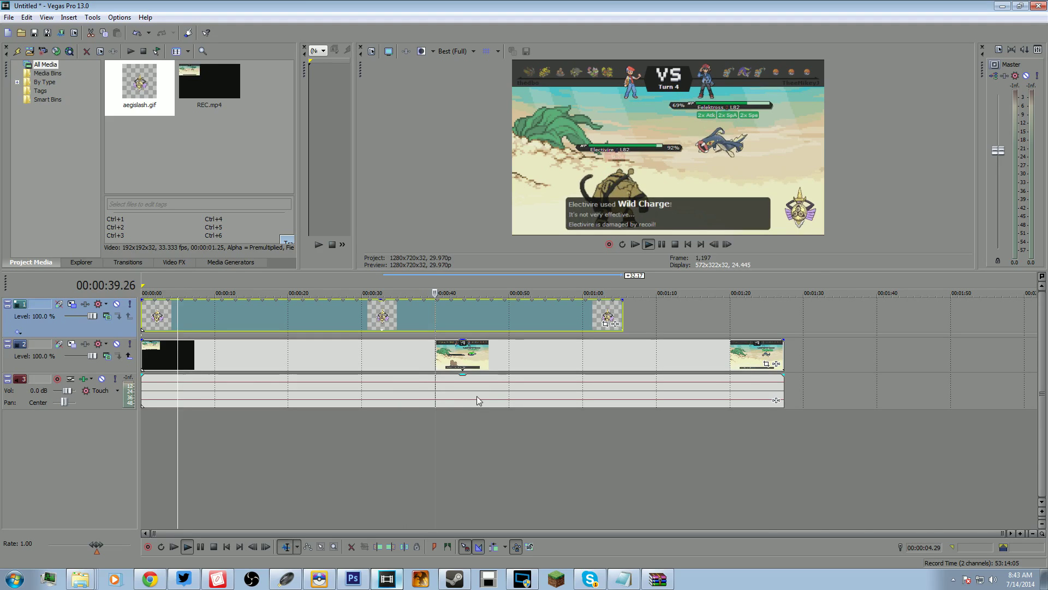
key("space")
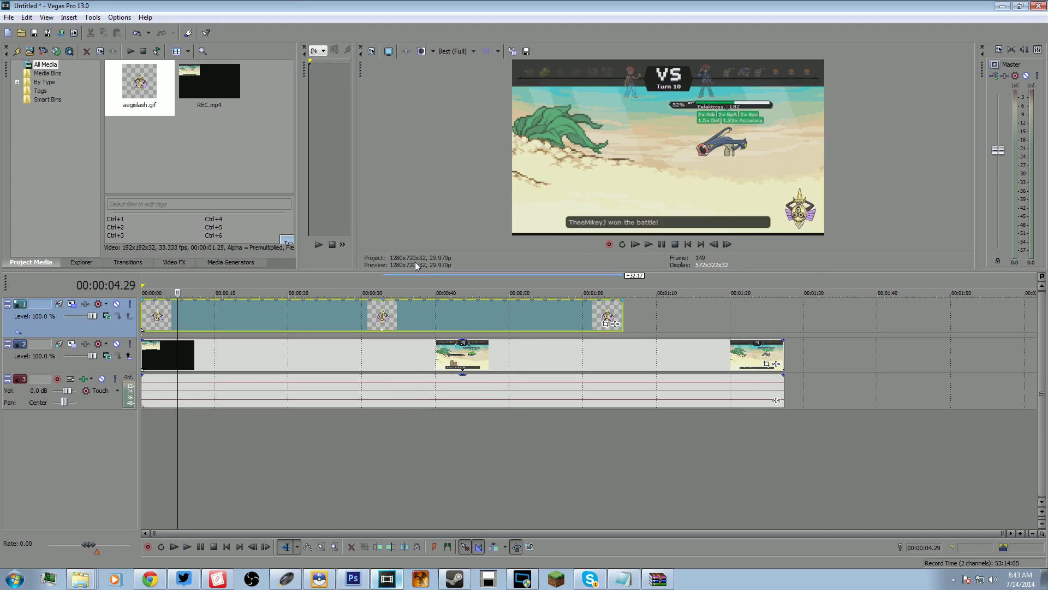